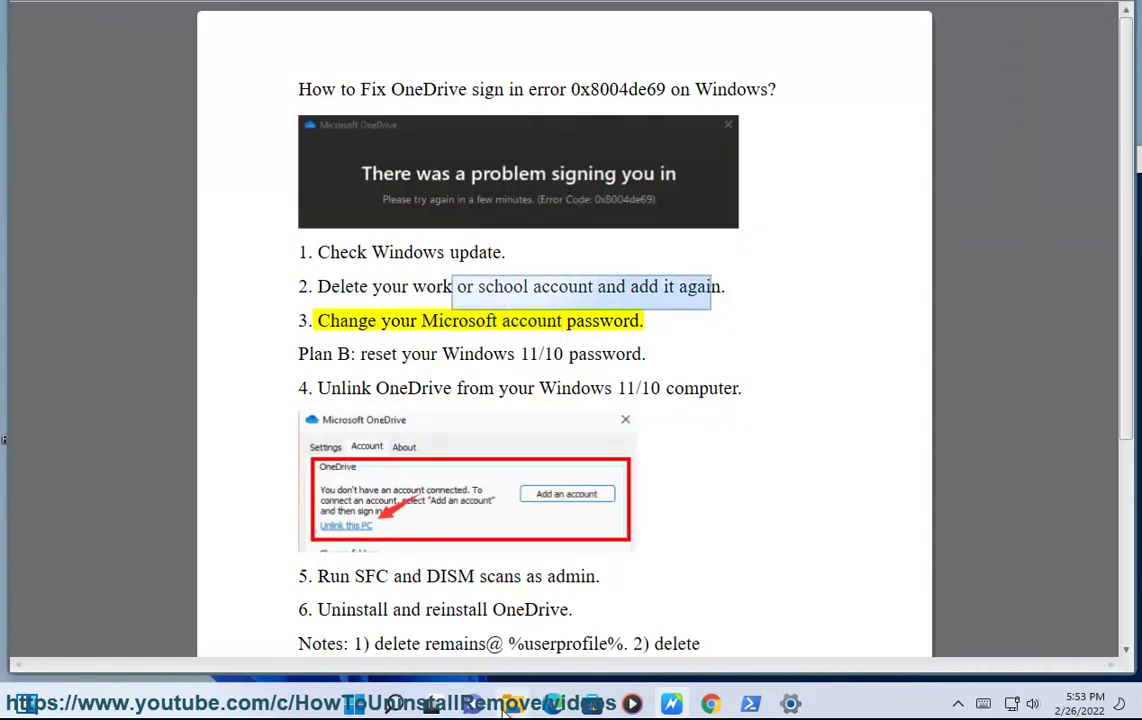
Find and launch OneDrive through Windows search, open its status flyout, and dismiss the Set up OneDrive window
{"action": "left_click", "coordinate": [396, 705]}
{"action": "type", "text": "ONE"}
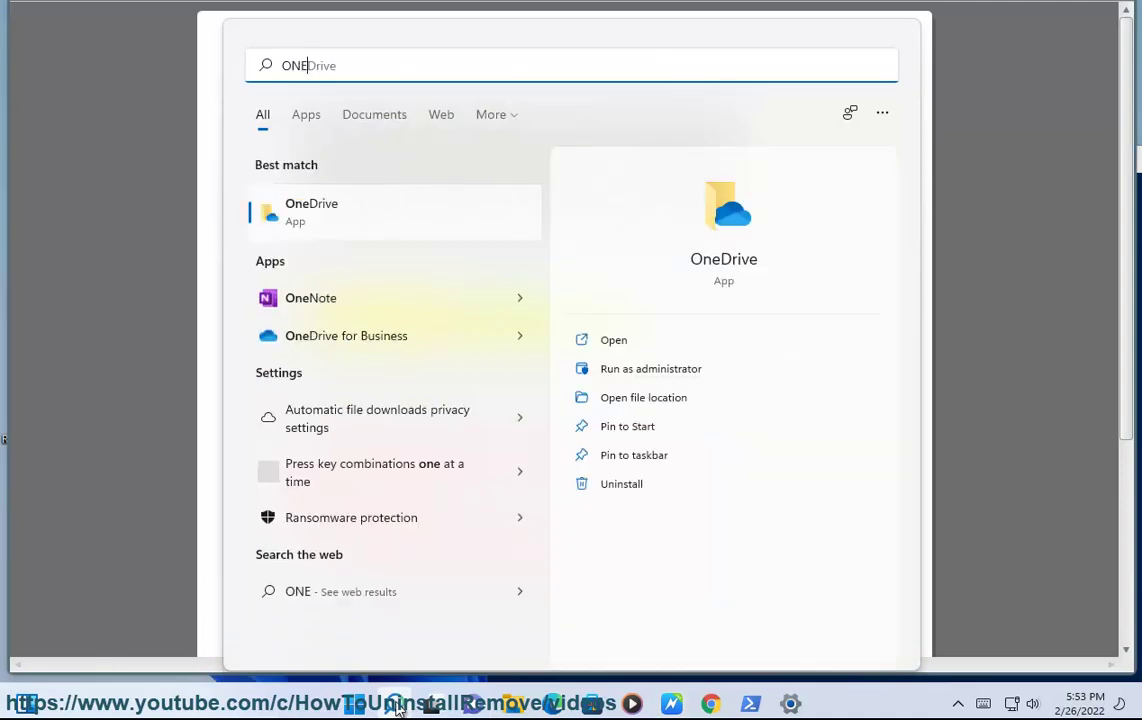
{"action": "left_click", "coordinate": [405, 218]}
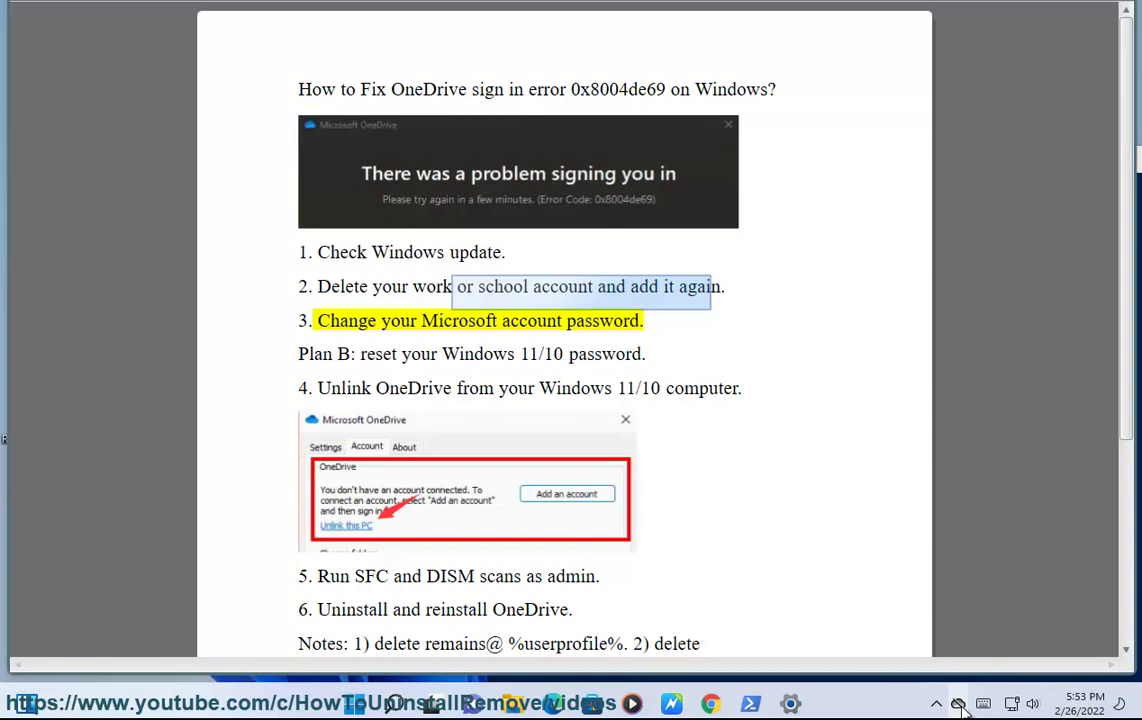
{"action": "left_click", "coordinate": [958, 706]}
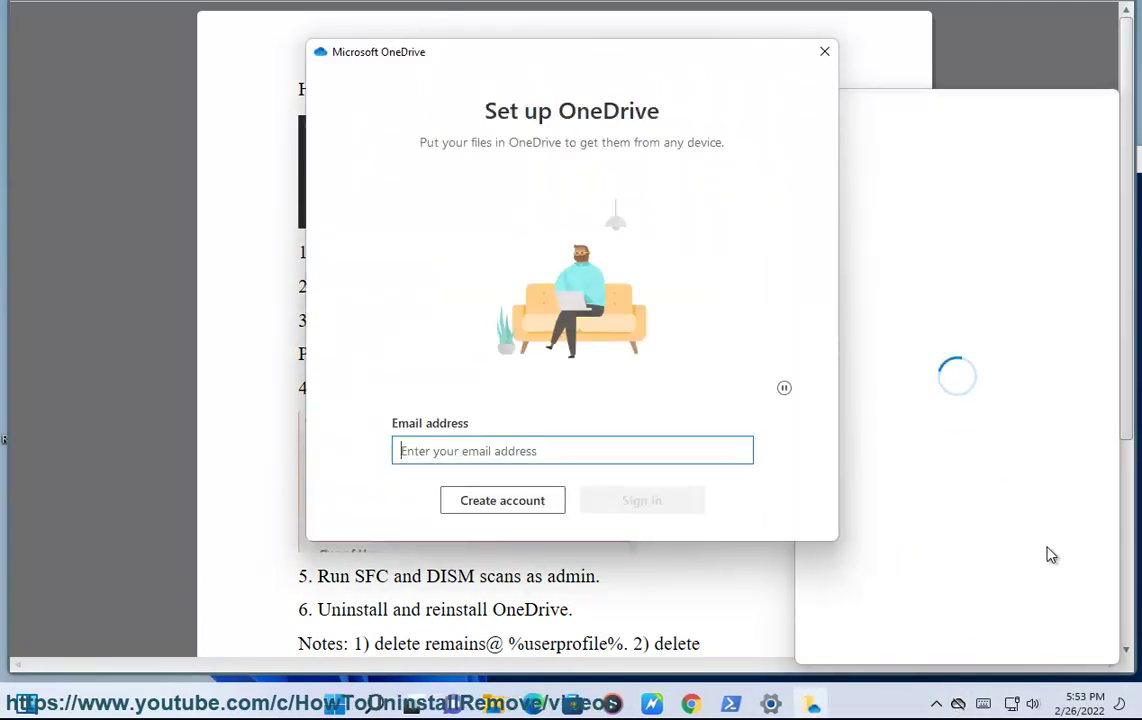
{"action": "left_click", "coordinate": [824, 55]}
View the Account page of the OneDrive settings and close the dialog without making changes
{"action": "left_click", "coordinate": [1056, 628]}
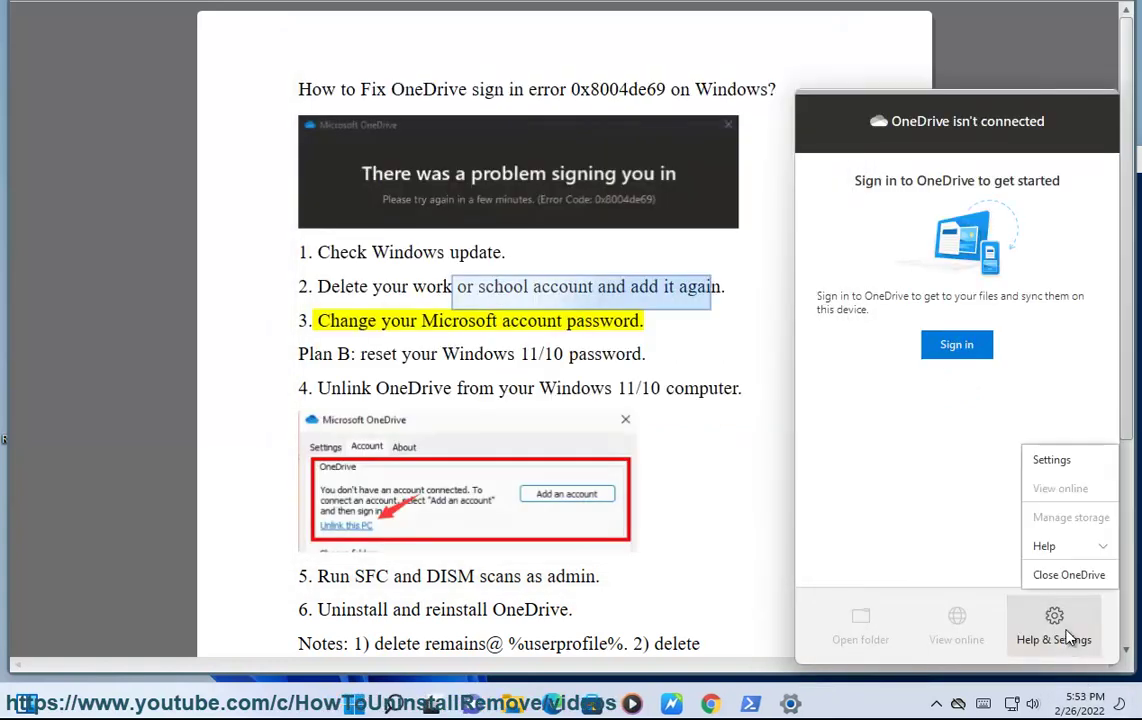
{"action": "left_click", "coordinate": [1055, 462]}
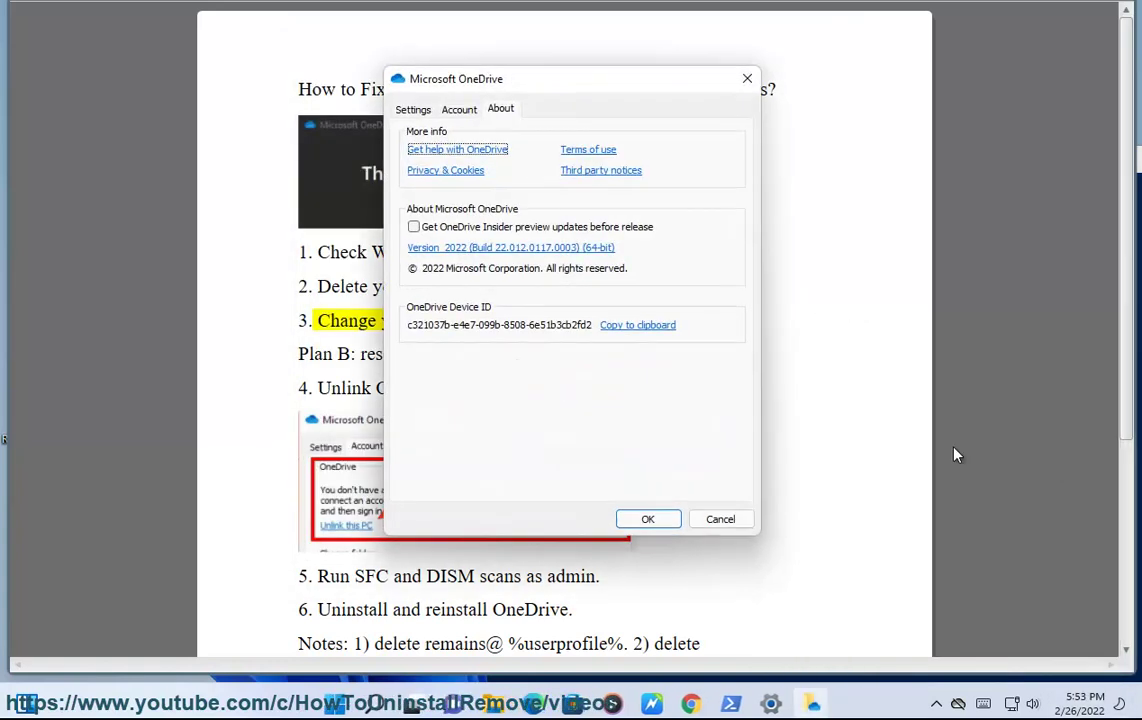
{"action": "left_click", "coordinate": [457, 110]}
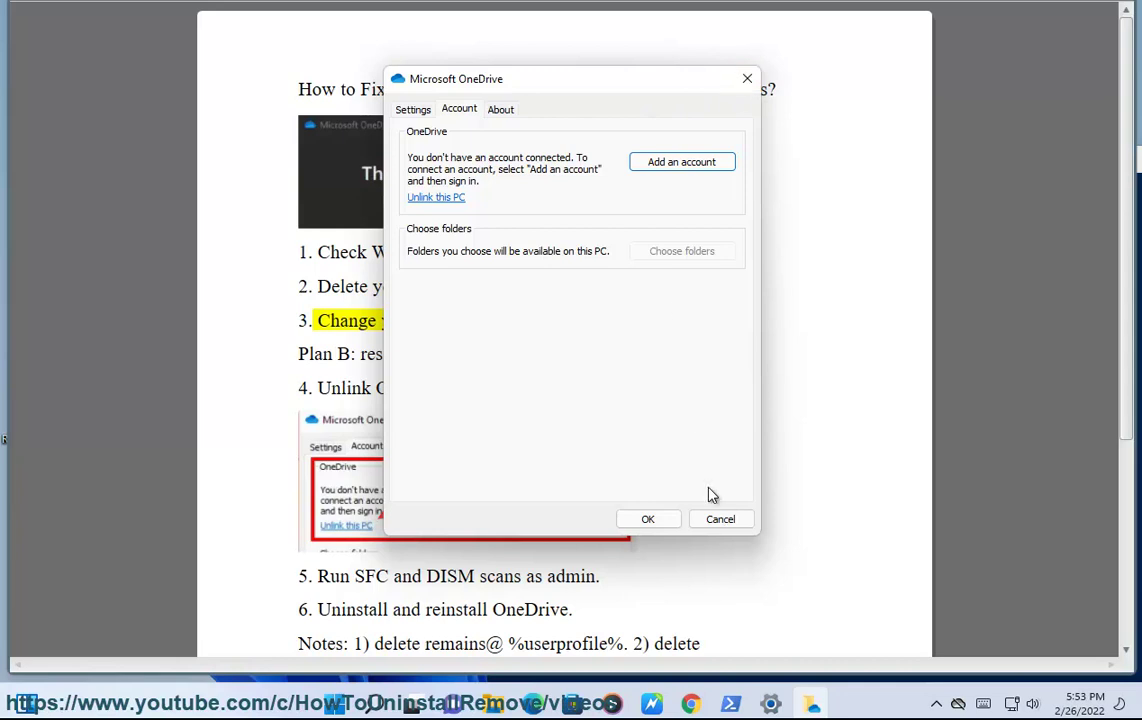
{"action": "left_click", "coordinate": [722, 518]}
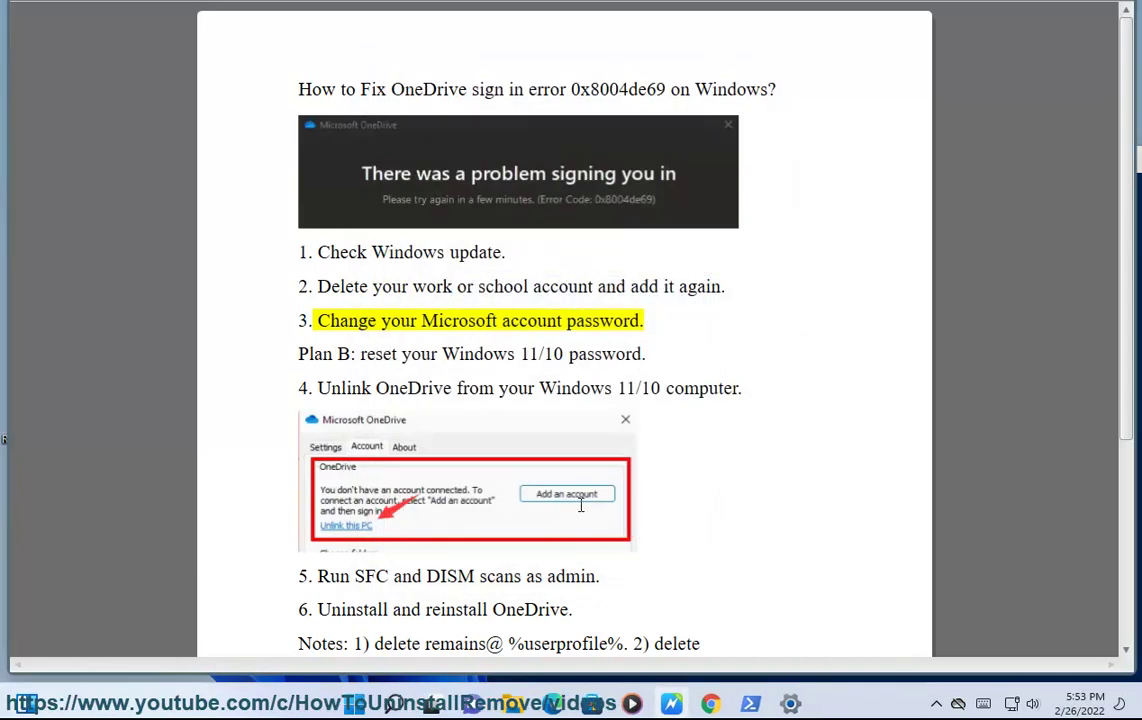
Review the Your Microsoft account and Email & accounts pages in the Windows account settings
{"action": "key", "text": "super"}
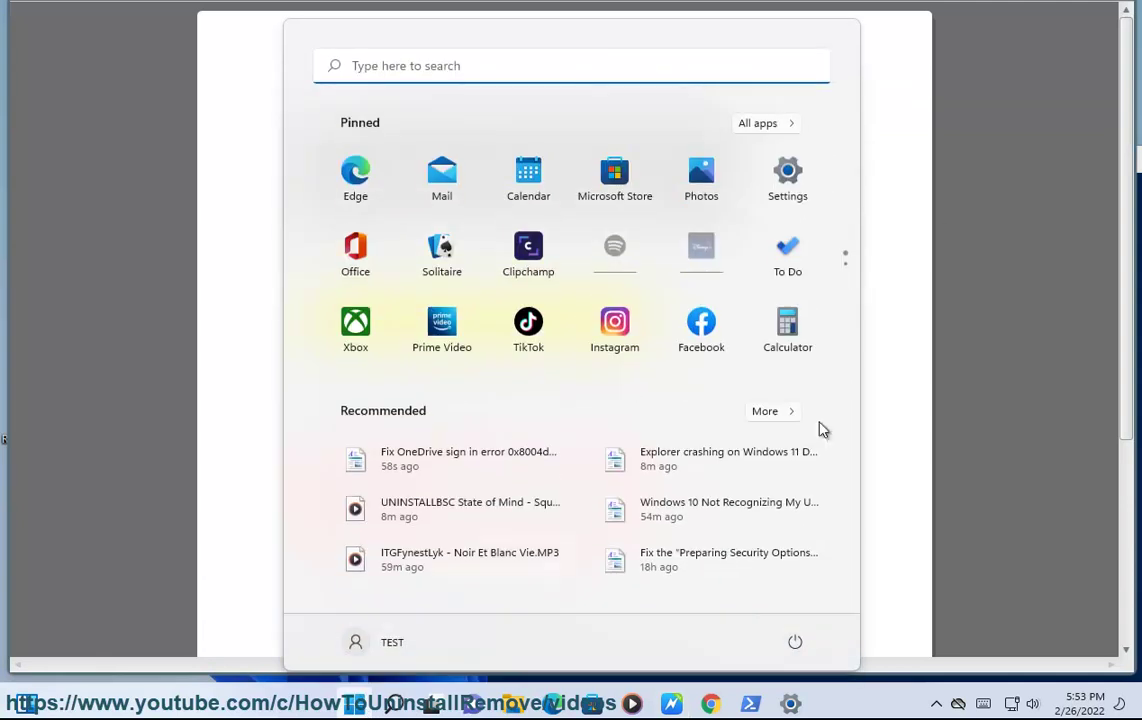
{"action": "left_click", "coordinate": [780, 186]}
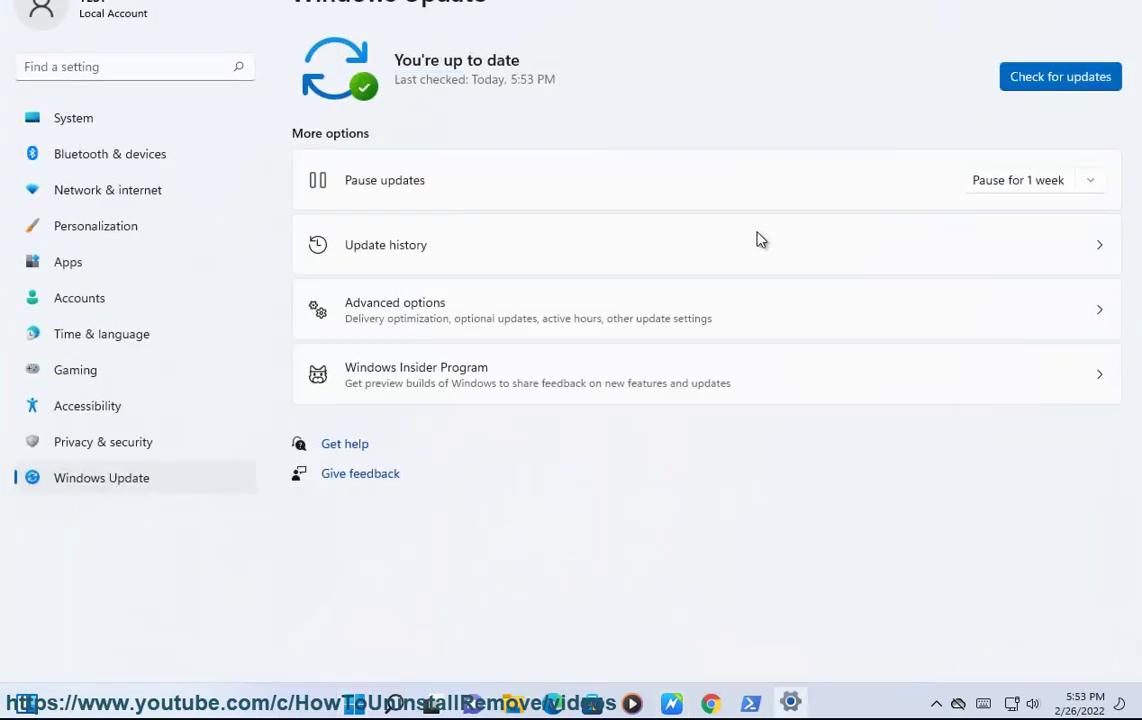
{"action": "left_click", "coordinate": [136, 297]}
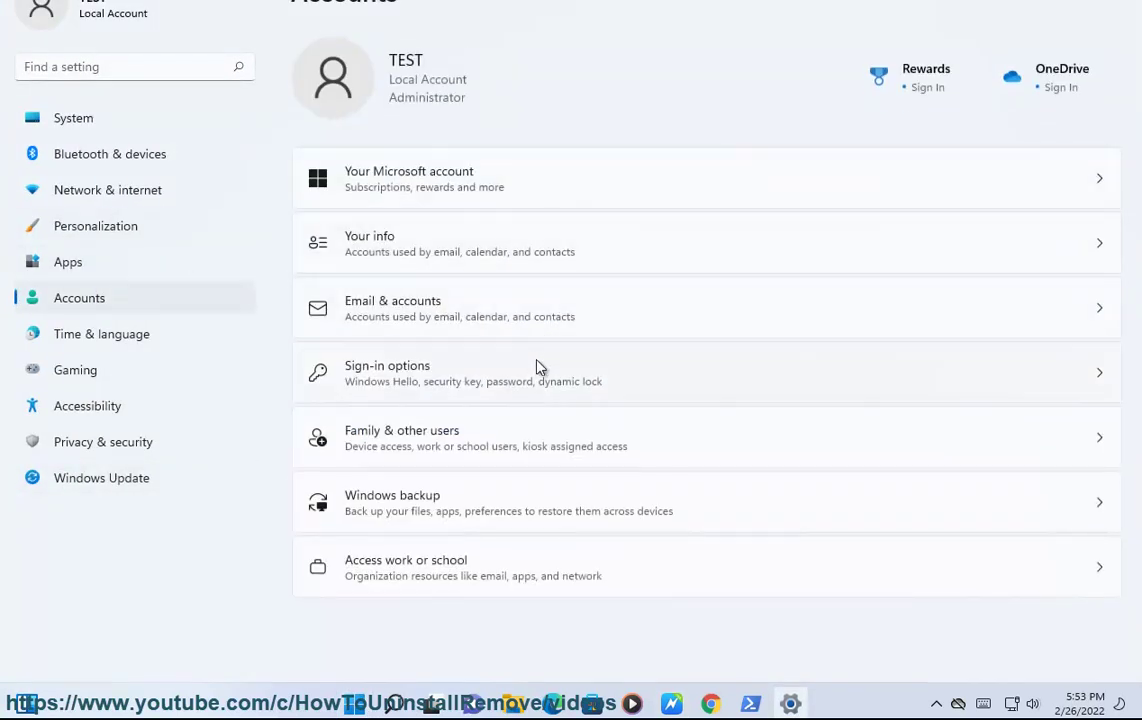
{"action": "left_click", "coordinate": [540, 183]}
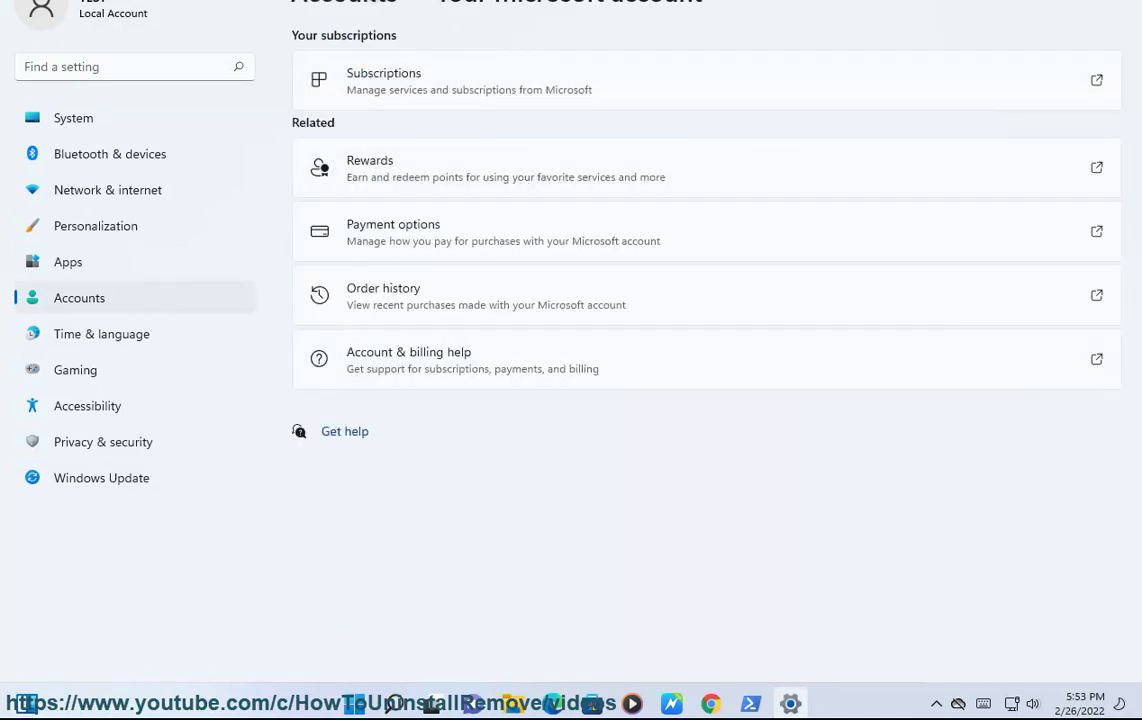
{"action": "left_click", "coordinate": [340, 3]}
{"action": "left_click", "coordinate": [483, 302]}
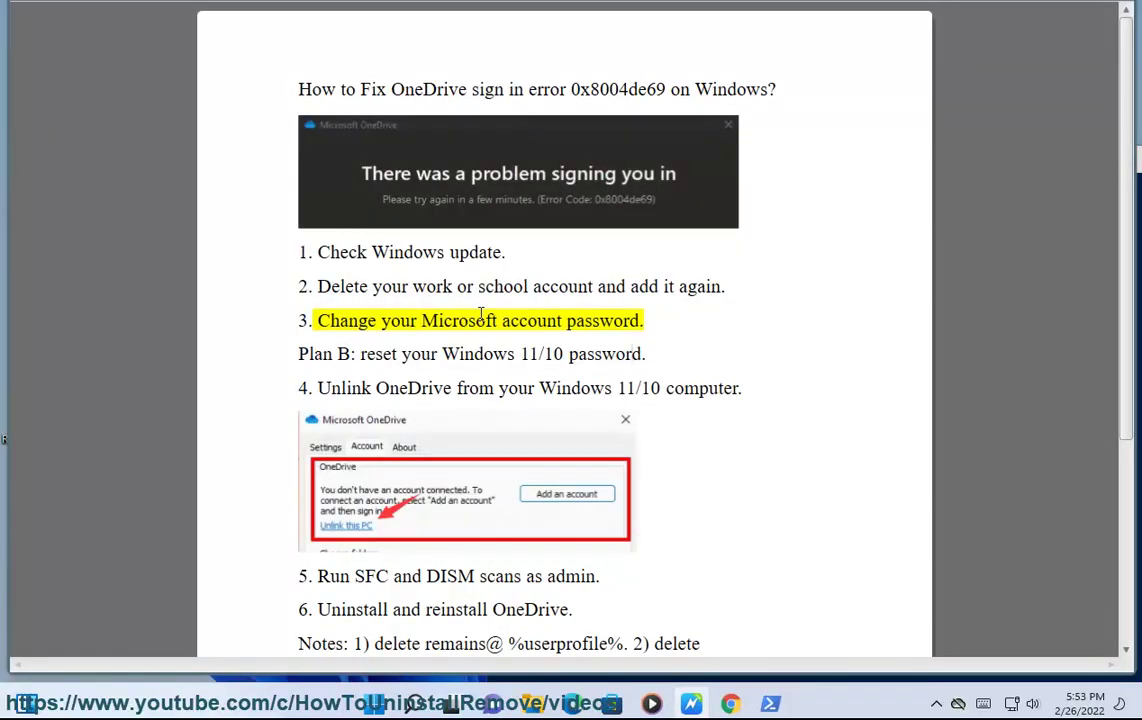
Copy the words "Microsoft account" from item 3 of the troubleshooting document
{"action": "double_click", "coordinate": [602, 320]}
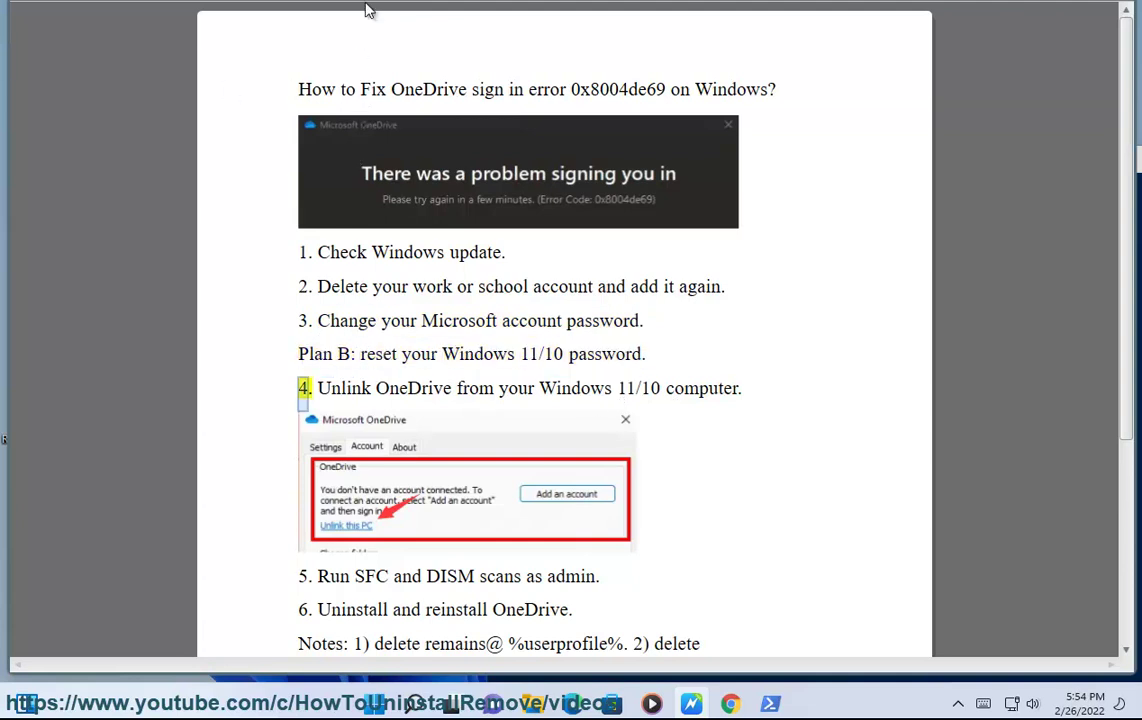
{"action": "left_click_drag", "start_coordinate": [643, 320], "coordinate": [435, 330]}
{"action": "left_click", "coordinate": [605, 352]}
{"action": "left_click_drag", "start_coordinate": [567, 320], "coordinate": [434, 326]}
{"action": "key", "text": "ctrl+c"}
Switch to Chrome and search the web for the copied text "Microsoft account"
{"action": "left_click", "coordinate": [733, 705]}
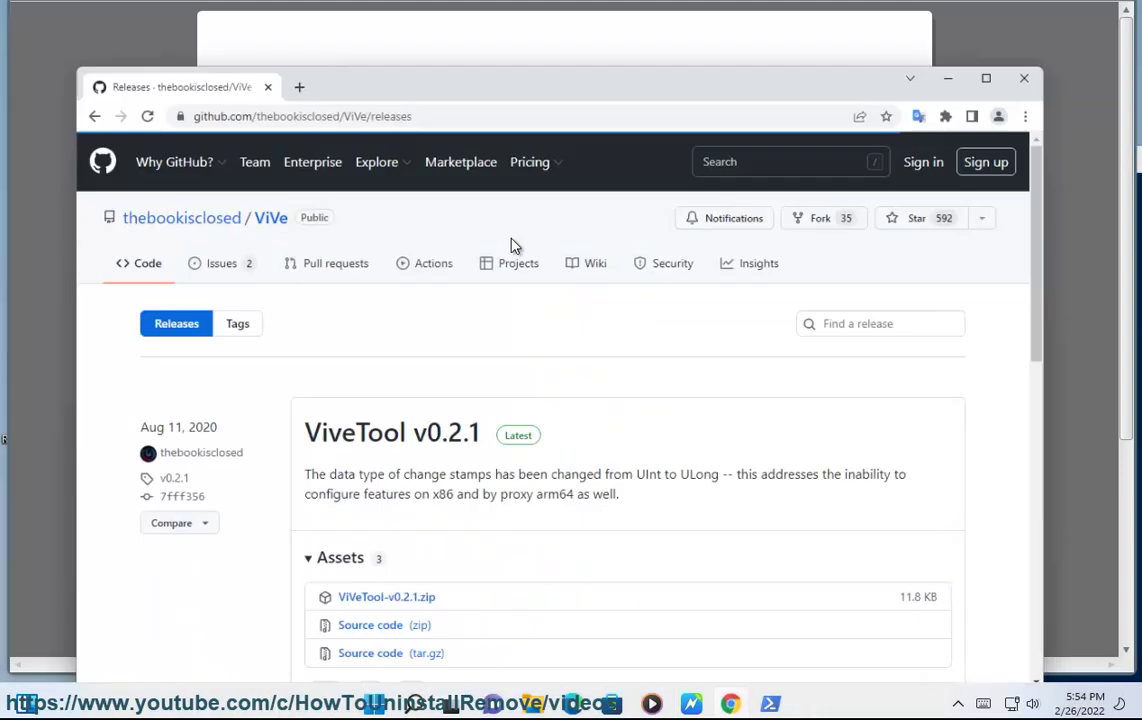
{"action": "left_click", "coordinate": [457, 62]}
{"action": "key", "text": "ctrl+v"}
{"action": "key", "text": "Return"}
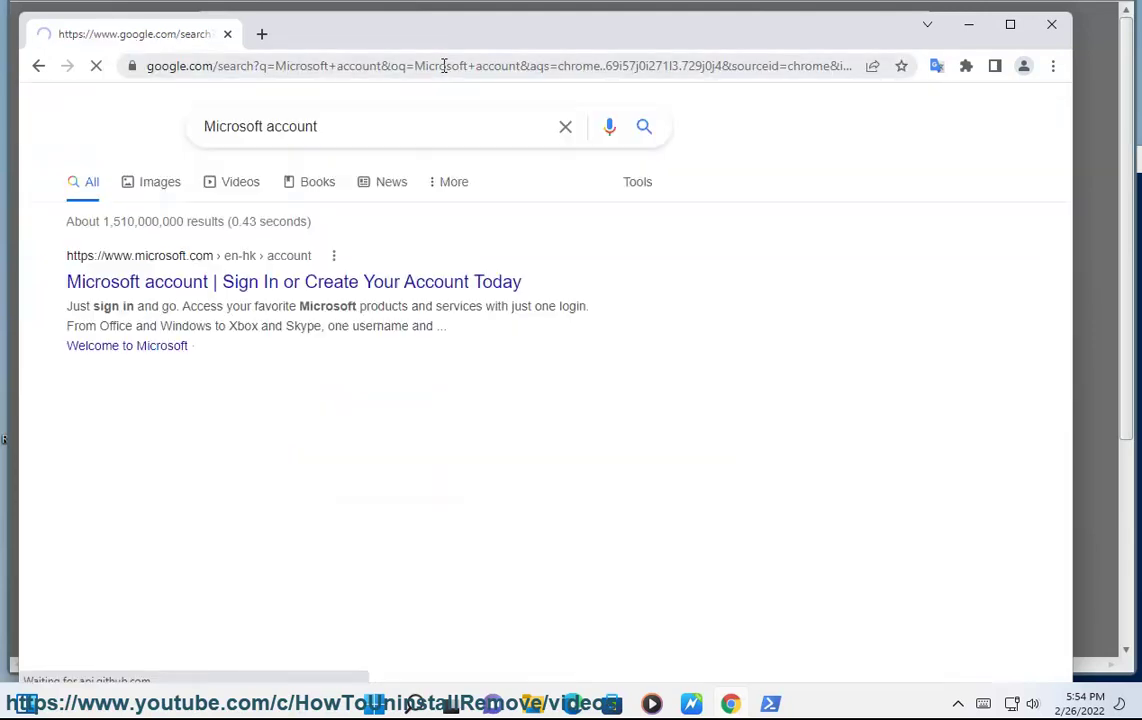
Open the microsoft.com Microsoft account result in a new tab, view it, and return to the troubleshooting document
{"action": "right_click", "coordinate": [477, 297]}
{"action": "left_click", "coordinate": [505, 307]}
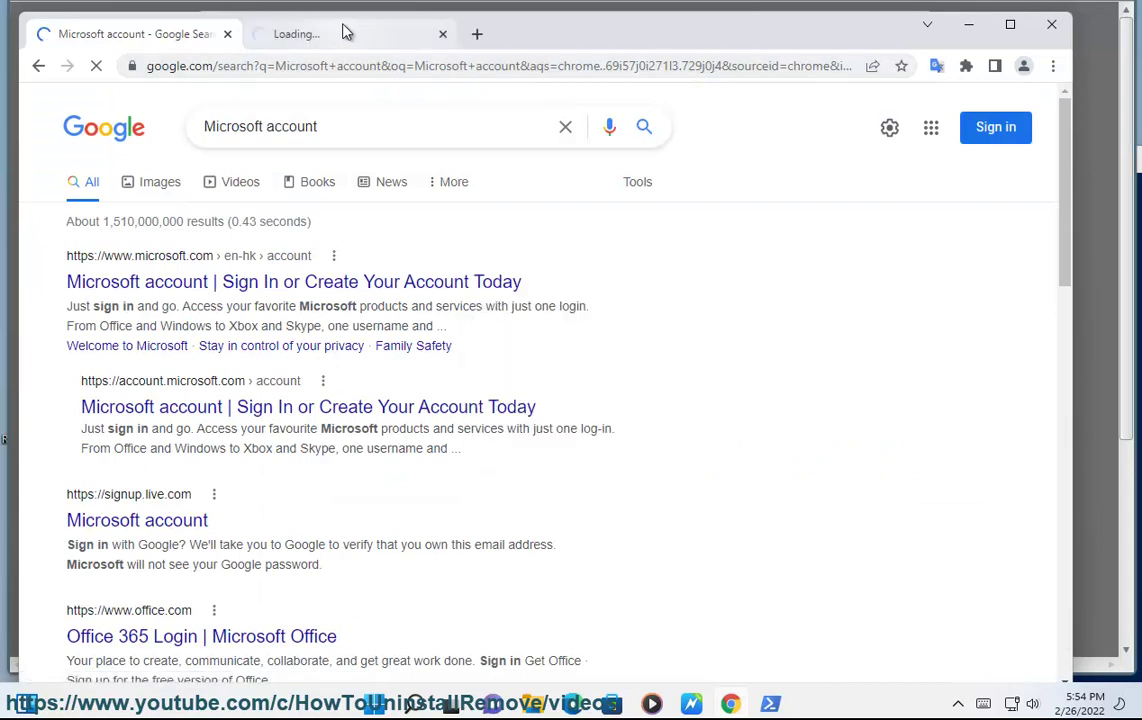
{"action": "left_click", "coordinate": [345, 48]}
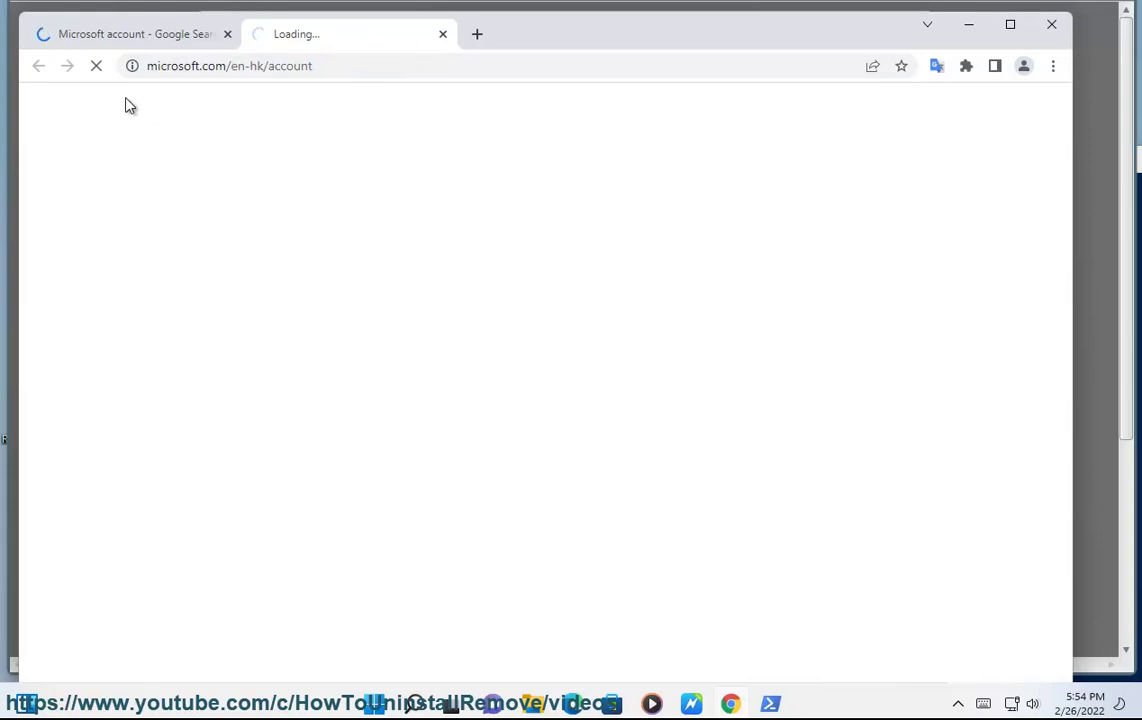
{"action": "left_click", "coordinate": [319, 56]}
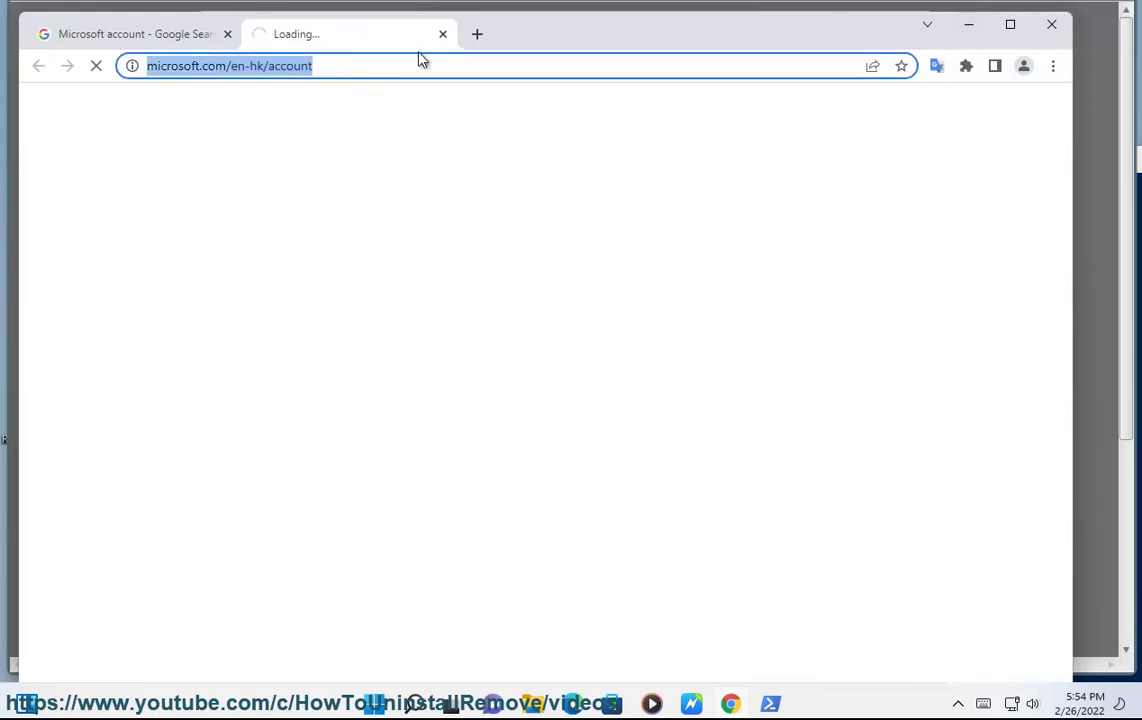
{"action": "left_click", "coordinate": [968, 31]}
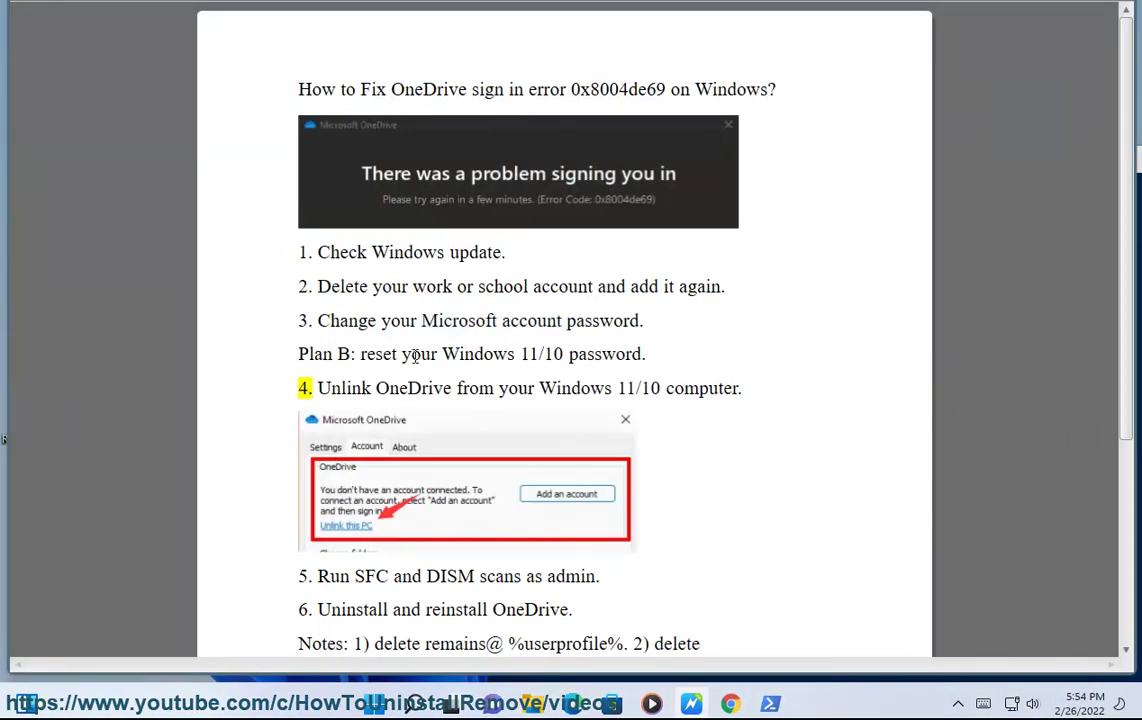
Open the Password entry in the sign-in options of the Windows account settings
{"action": "double_click", "coordinate": [375, 359]}
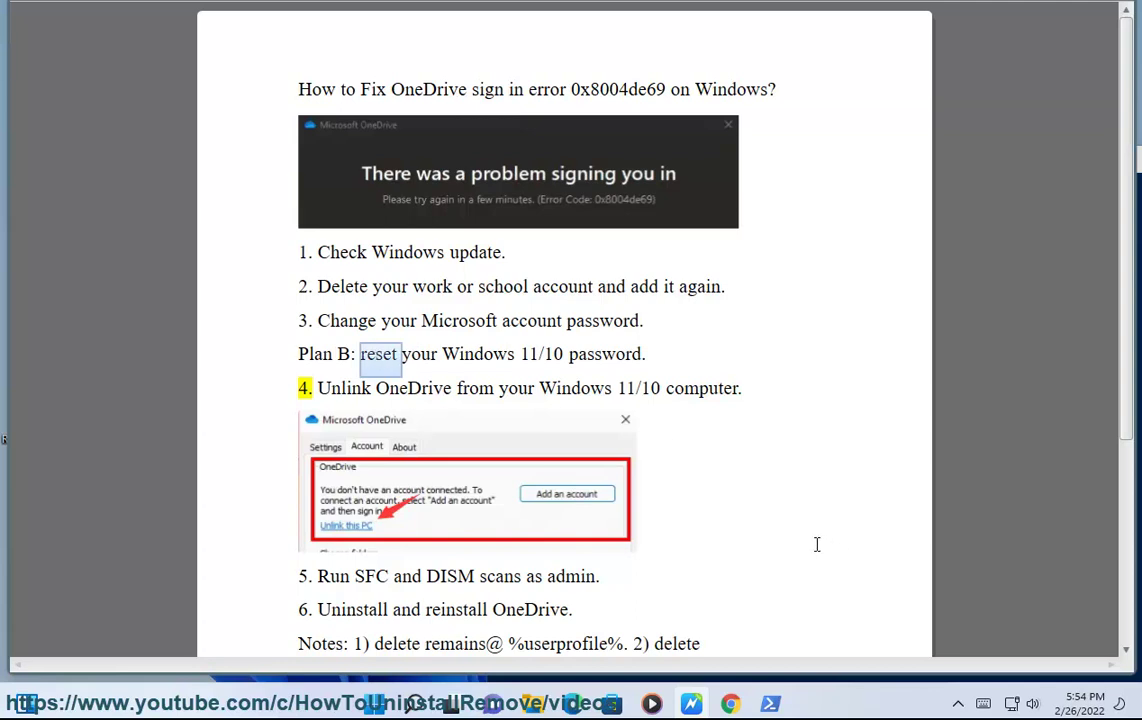
{"action": "left_click", "coordinate": [374, 704]}
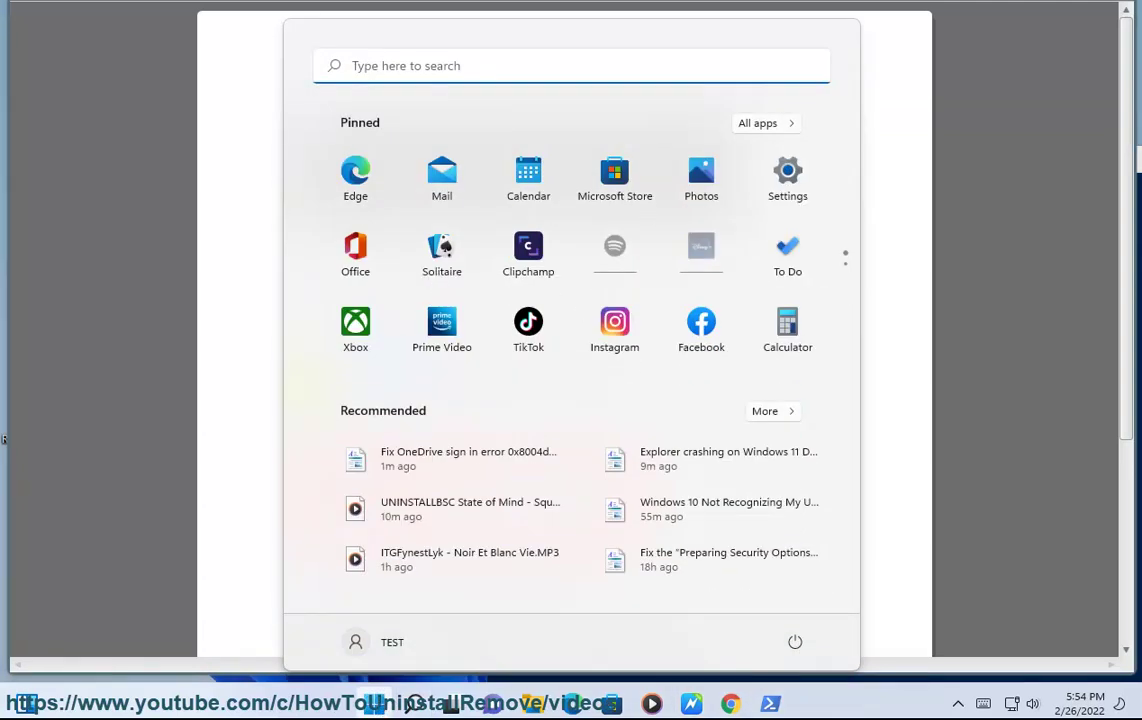
{"action": "left_click", "coordinate": [408, 643]}
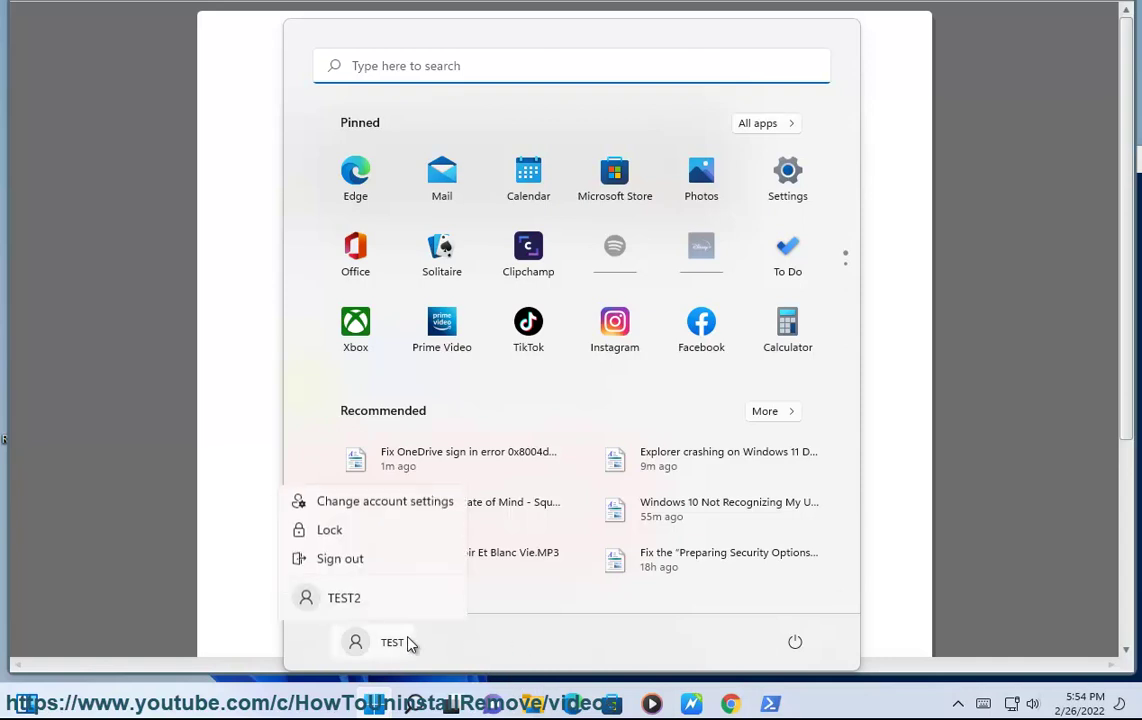
{"action": "left_click", "coordinate": [522, 643]}
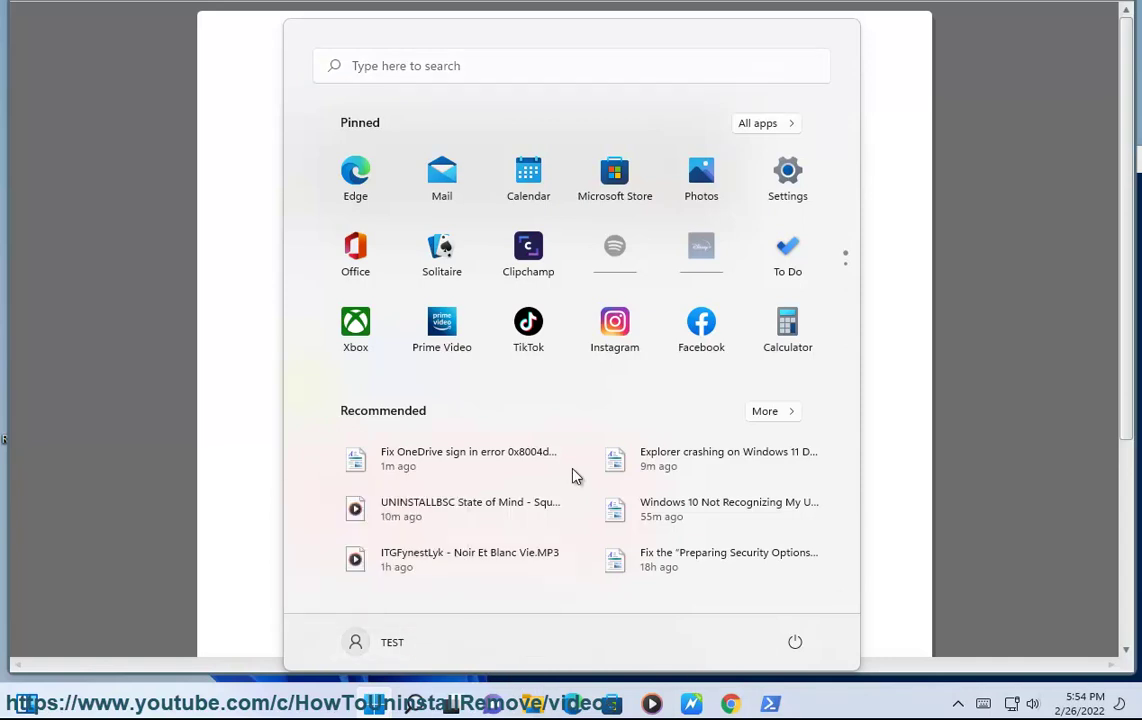
{"action": "left_click", "coordinate": [788, 190]}
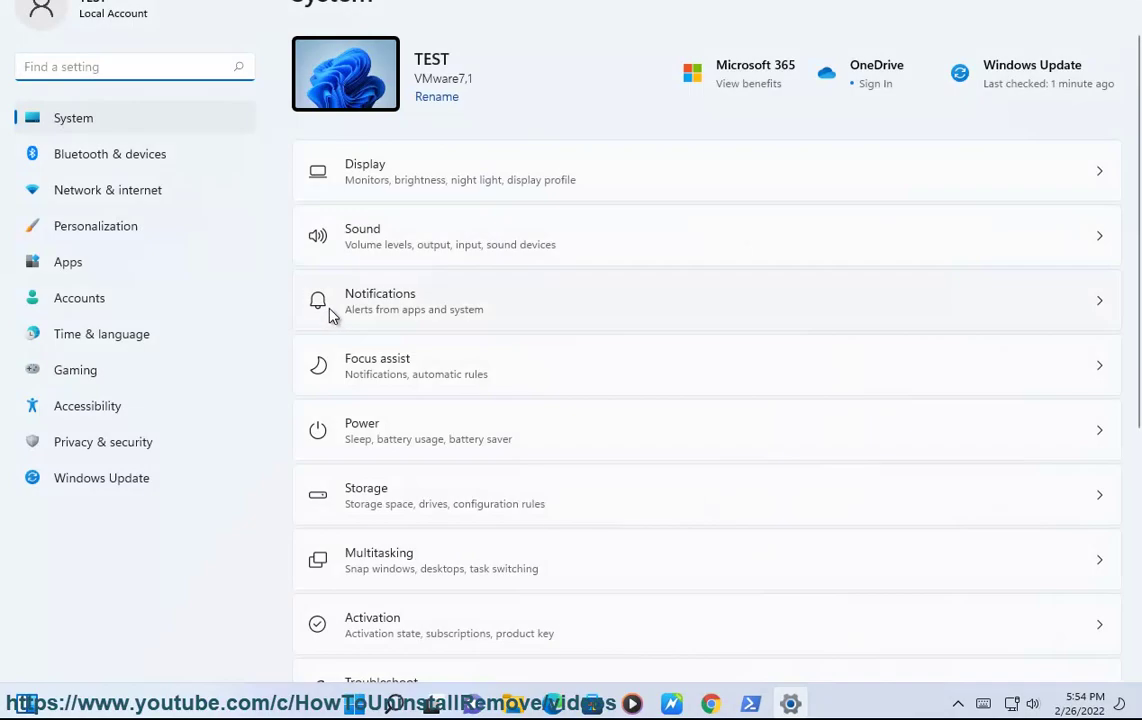
{"action": "left_click", "coordinate": [150, 306]}
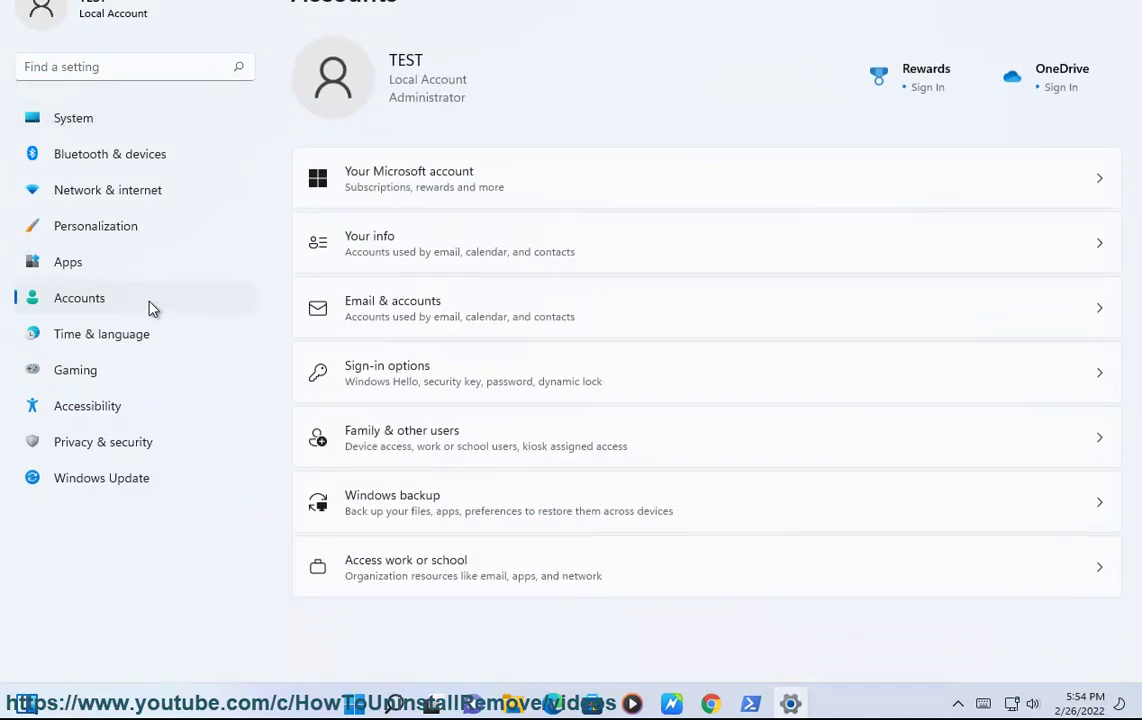
{"action": "left_click", "coordinate": [584, 380]}
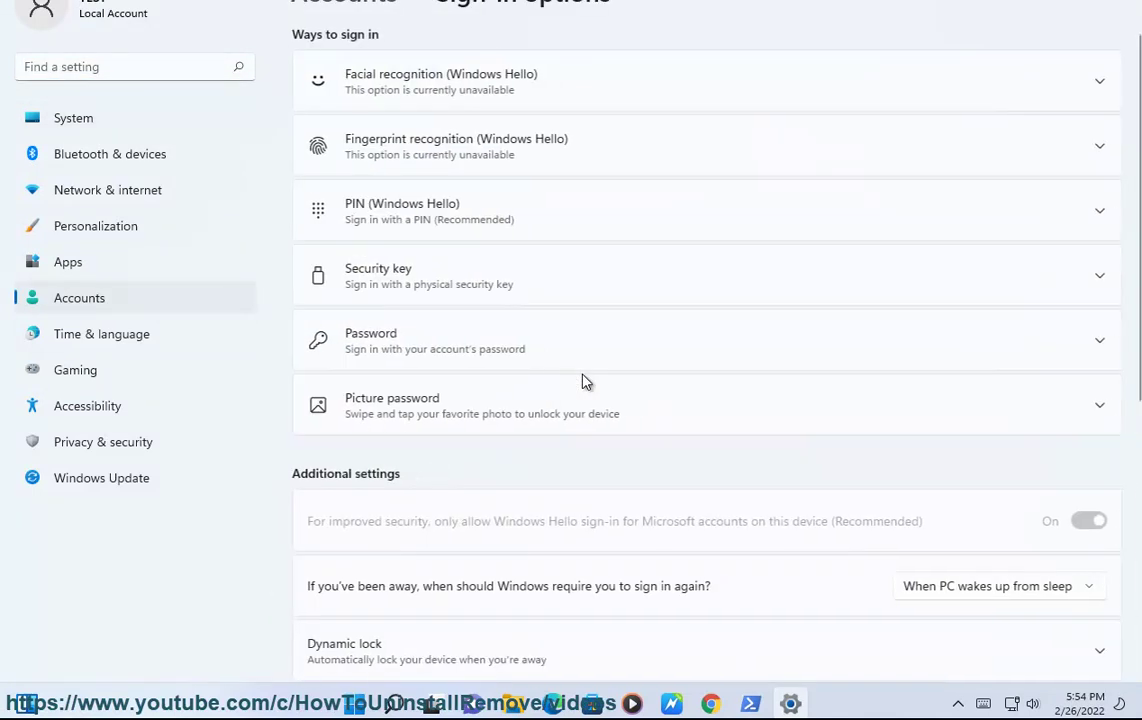
{"action": "left_click", "coordinate": [672, 354]}
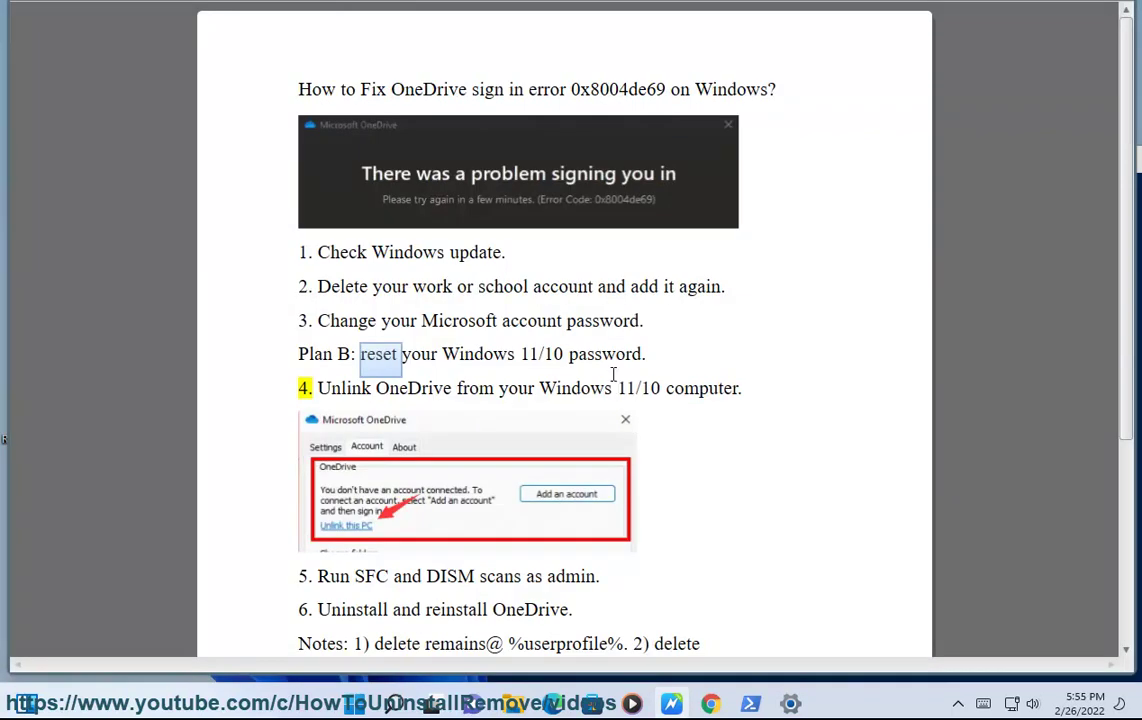
Locate the Unlink this PC option in the OneDrive account settings and close the dialog without unlinking
{"action": "left_click", "coordinate": [401, 65]}
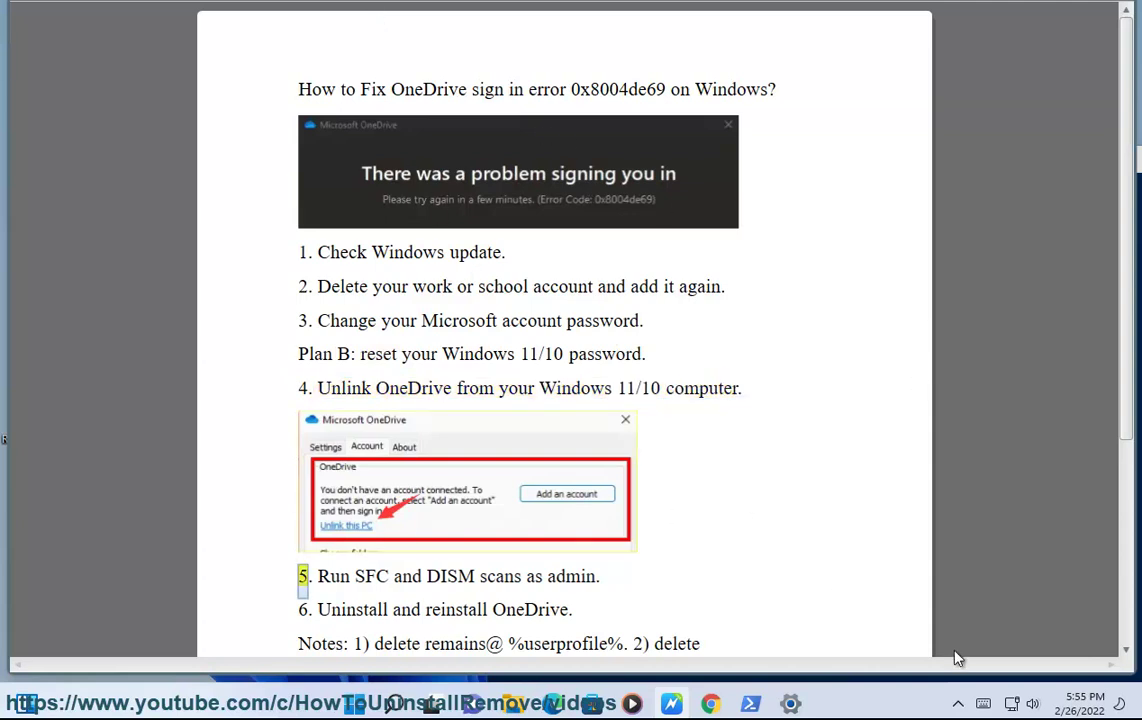
{"action": "left_click", "coordinate": [958, 703]}
{"action": "left_click", "coordinate": [994, 618]}
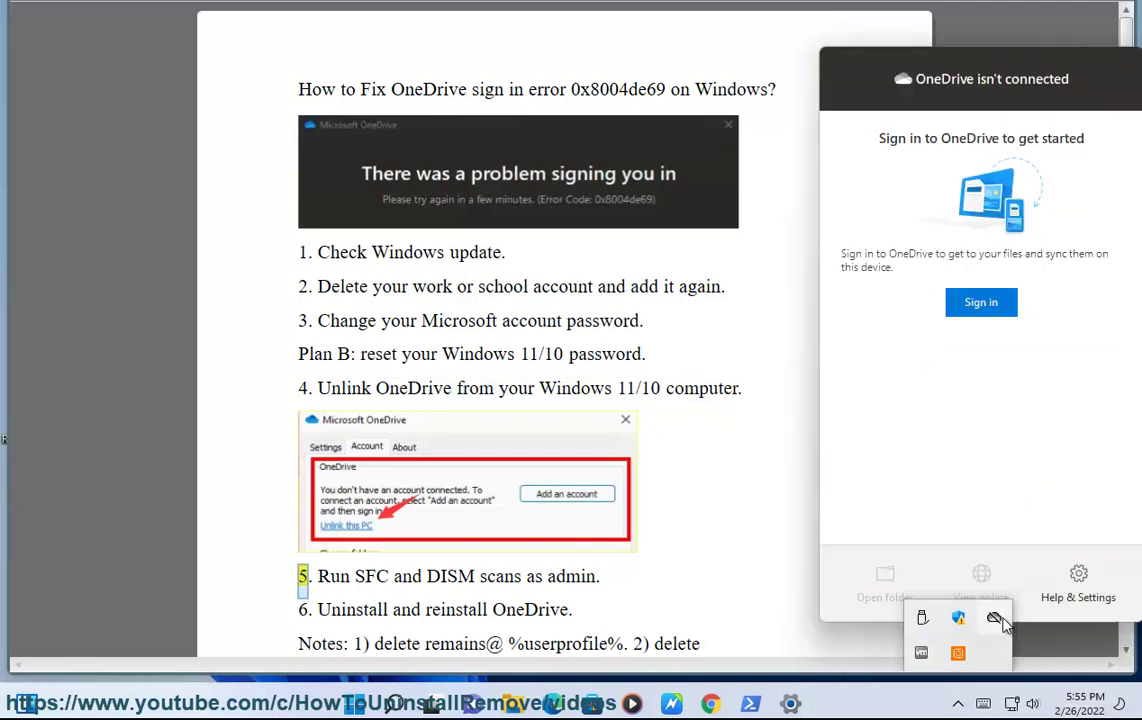
{"action": "left_click", "coordinate": [1078, 545]}
{"action": "left_click", "coordinate": [1085, 378]}
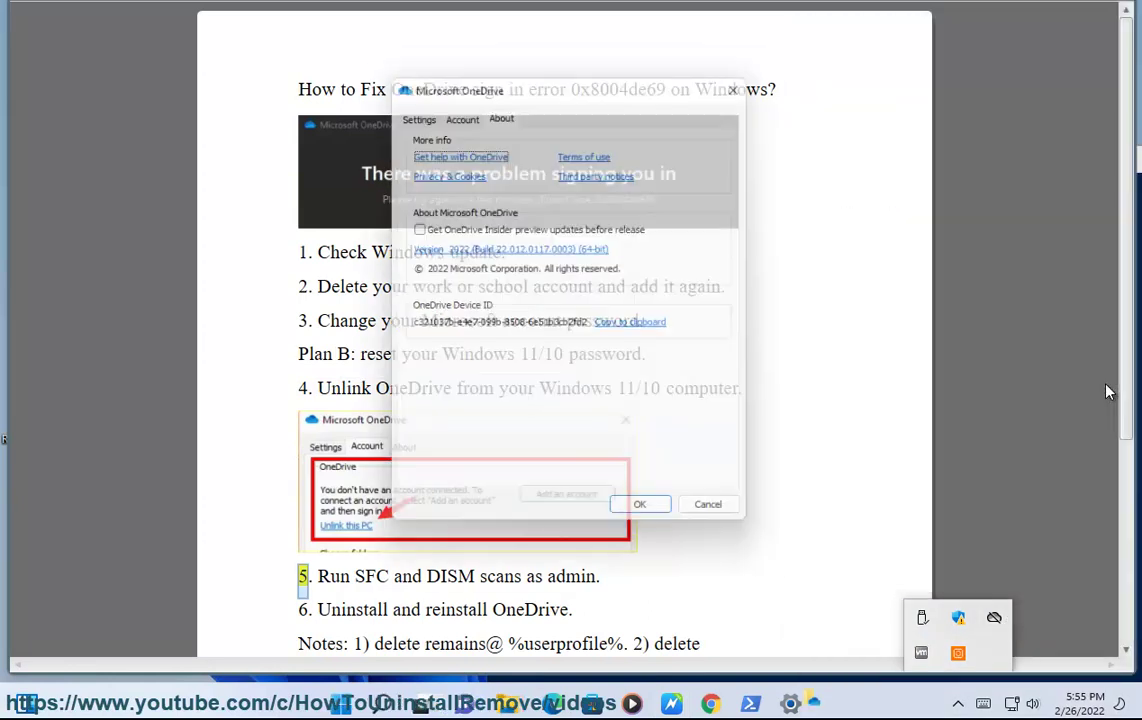
{"action": "left_click", "coordinate": [459, 109]}
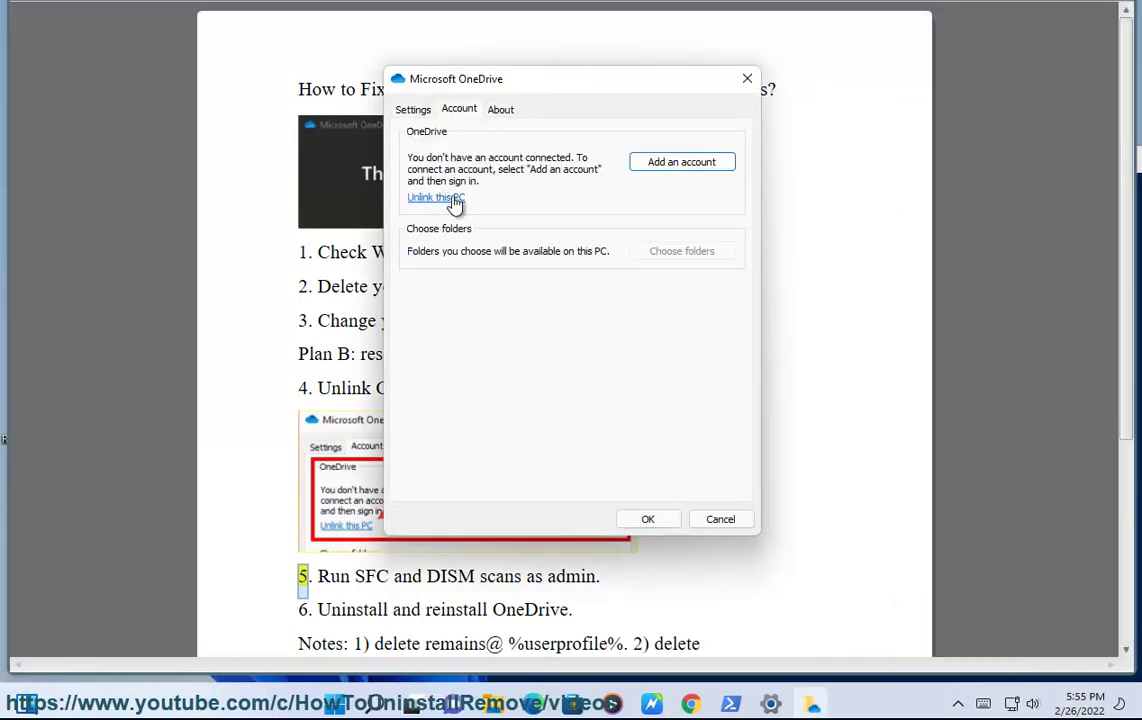
{"action": "left_click", "coordinate": [717, 519]}
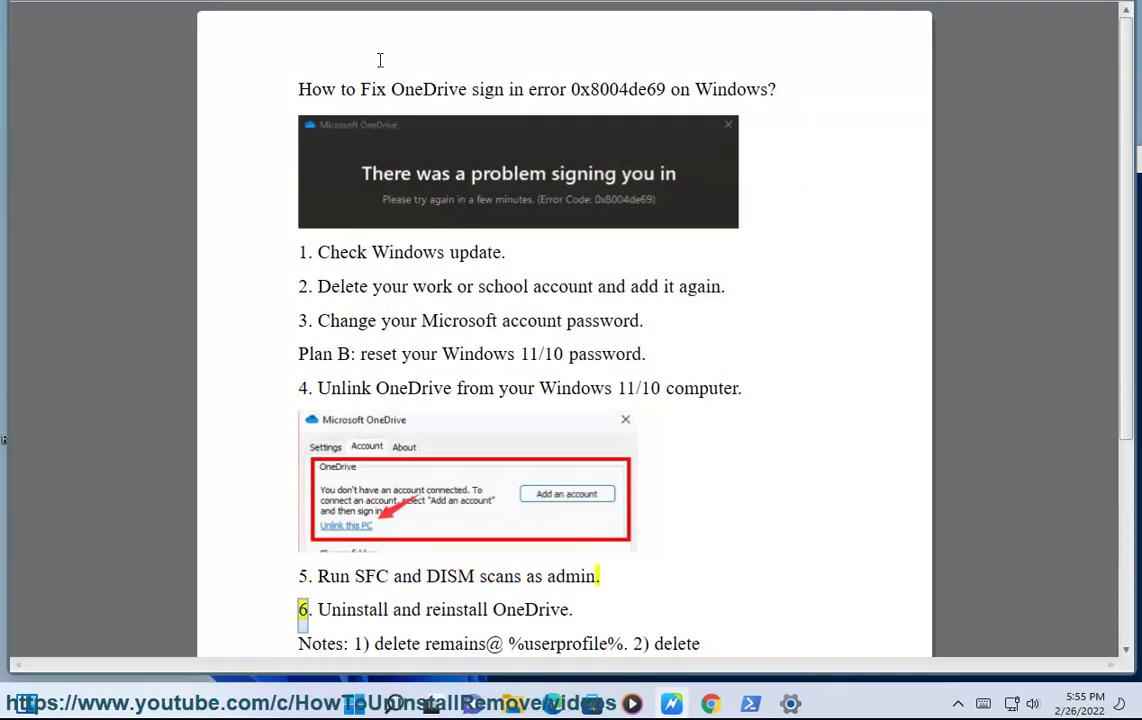
Run Command Prompt as administrator, allow it to make changes, and move its window beside the document text
{"action": "key", "text": "super+s"}
{"action": "right_click", "coordinate": [765, 249]}
{"action": "left_click", "coordinate": [765, 249]}
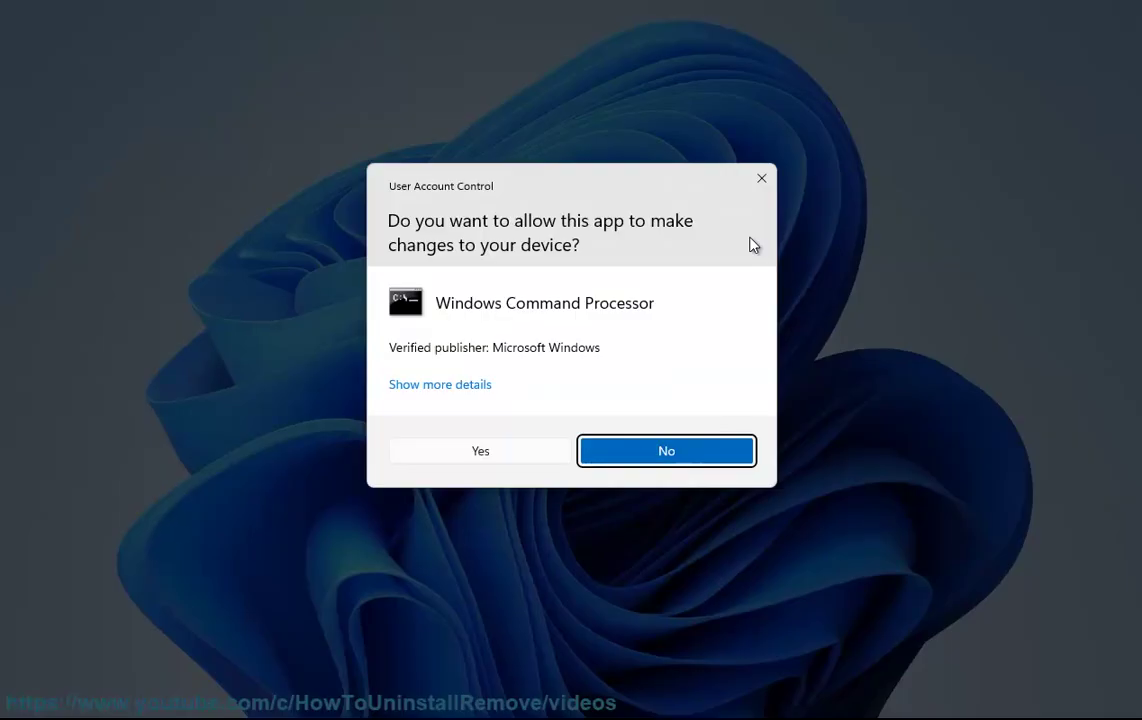
{"action": "left_click", "coordinate": [468, 452]}
{"action": "left_click_drag", "start_coordinate": [392, 44], "coordinate": [944, 155]}
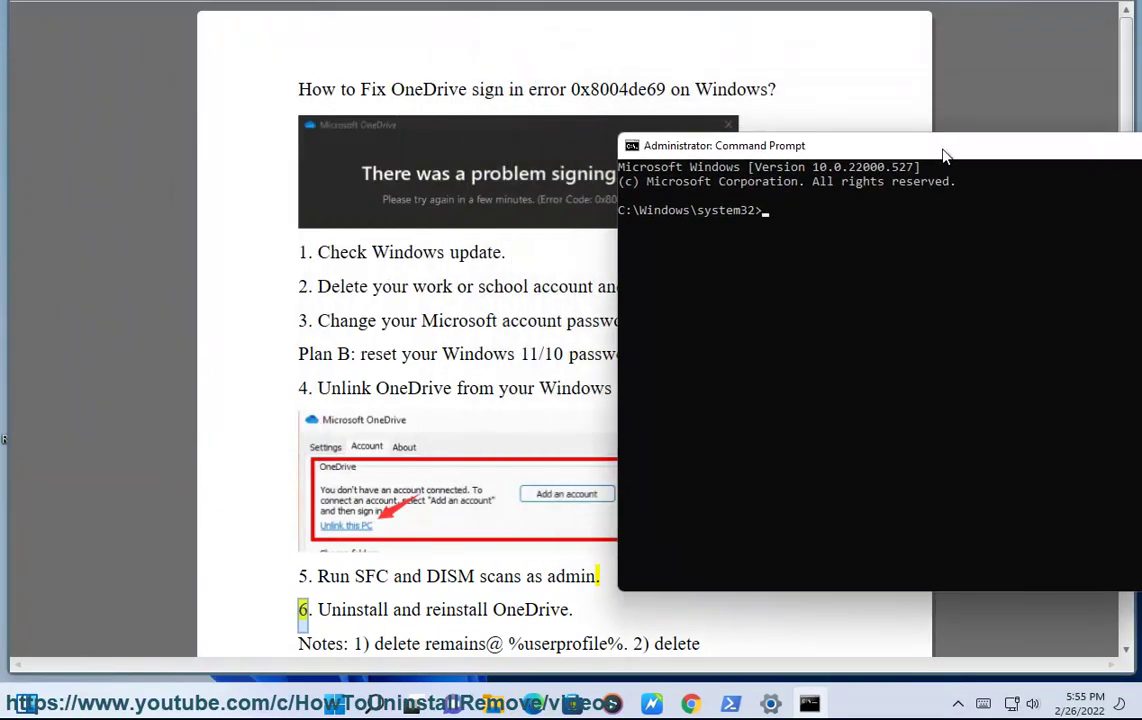
{"action": "type", "text": "SFC"}
{"action": "key", "text": "BackSpace"}
{"action": "key", "text": "BackSpace"}
{"action": "key", "text": "BackSpace"}
{"action": "key", "text": "BackSpace"}
{"action": "key", "text": "BackSpace"}
{"action": "key", "text": "BackSpace"}
{"action": "key", "text": "BackSpace"}
{"action": "key", "text": "BackSpace"}
{"action": "key", "text": "BackSpace"}
{"action": "key", "text": "BackSpace"}
Switch to Chrome and replace the Microsoft account query in the Google results tab with a search for dism command
{"action": "left_click", "coordinate": [700, 708]}
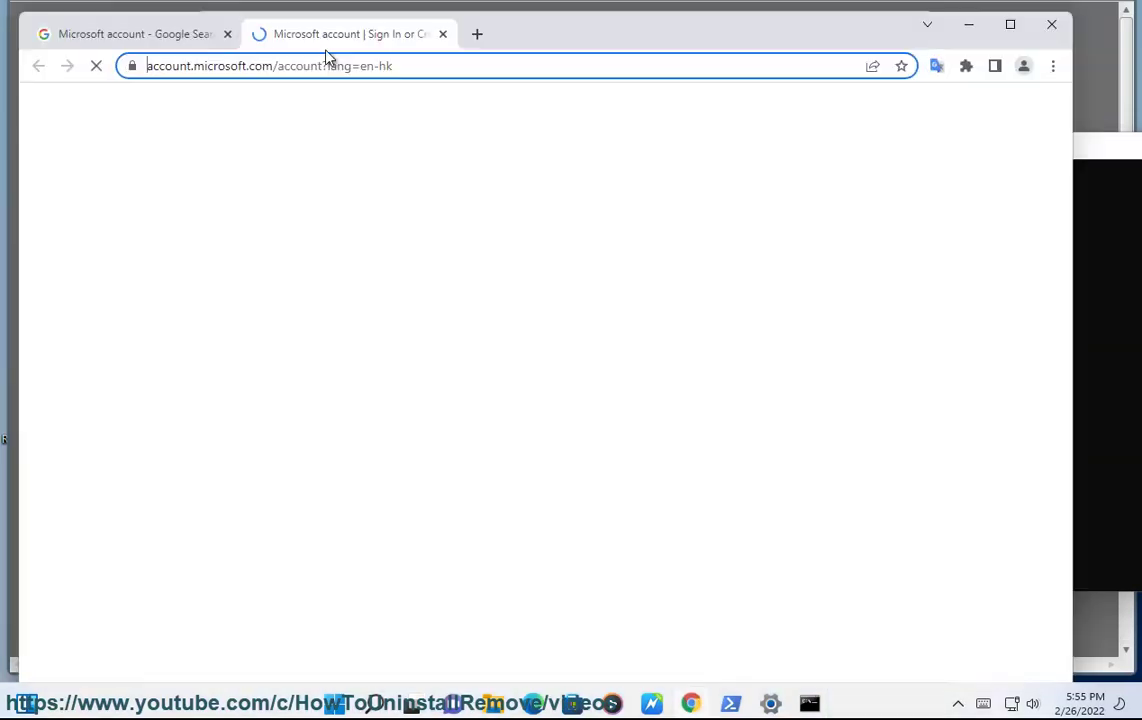
{"action": "left_click", "coordinate": [185, 34]}
{"action": "left_click_drag", "start_coordinate": [320, 124], "coordinate": [5, 127]}
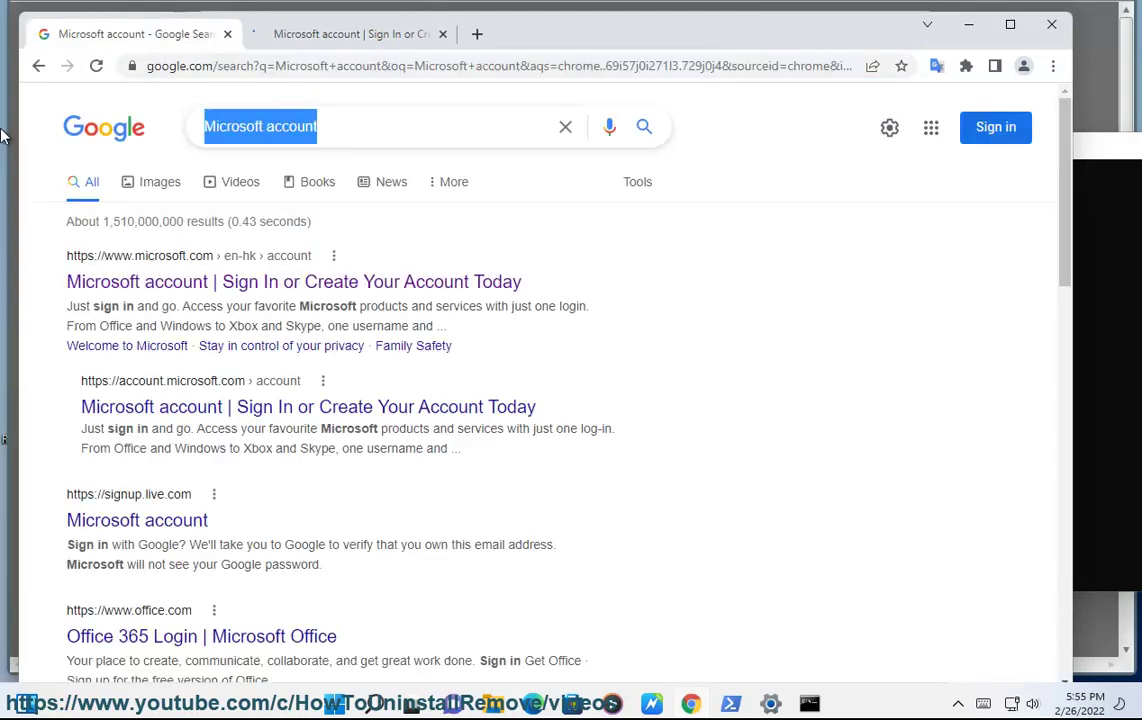
{"action": "type", "text": "DISM"}
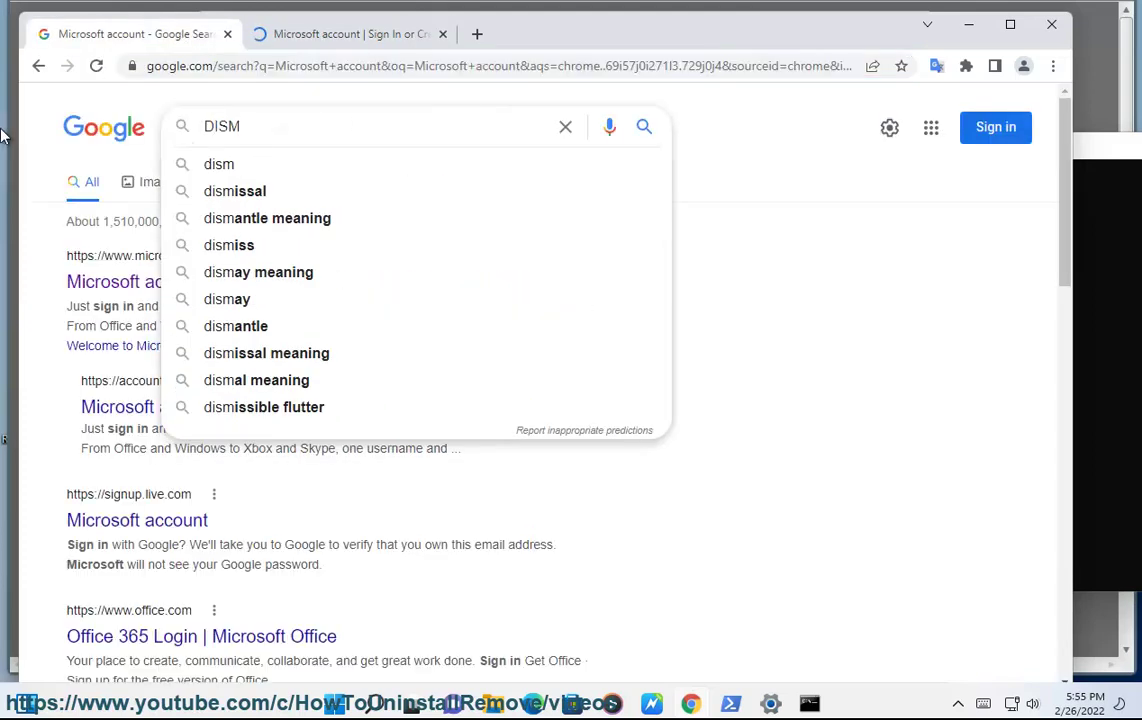
{"action": "type", "text": " C"}
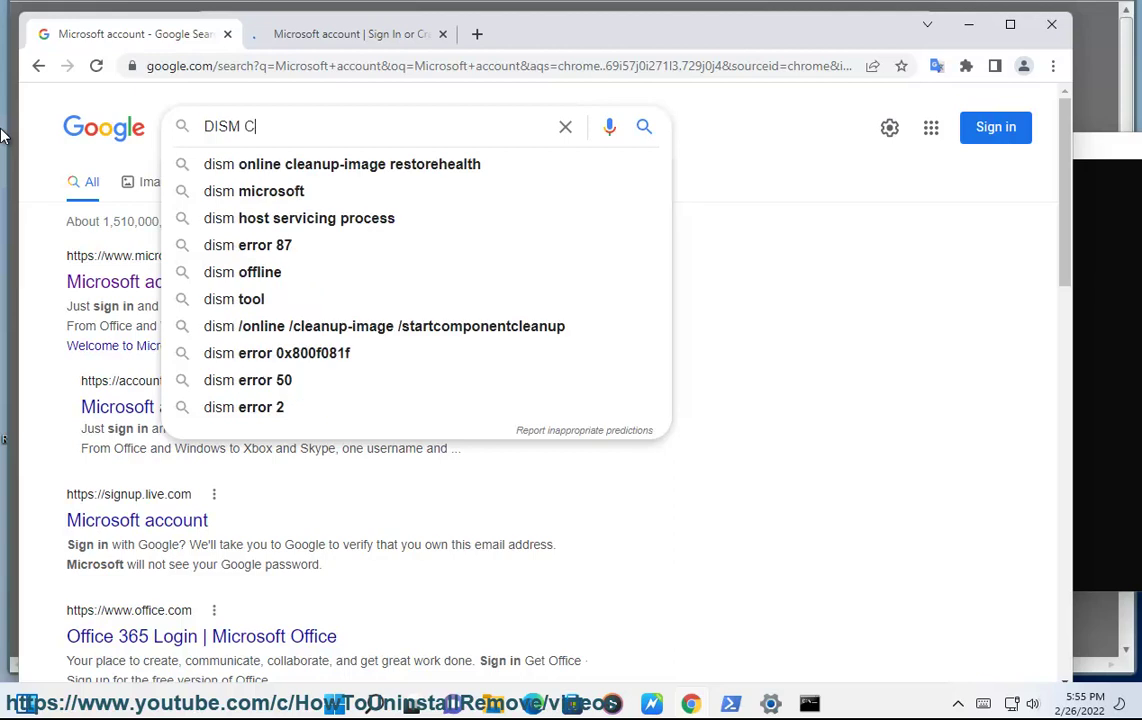
{"action": "key", "text": "Down"}
{"action": "key", "text": "Return"}
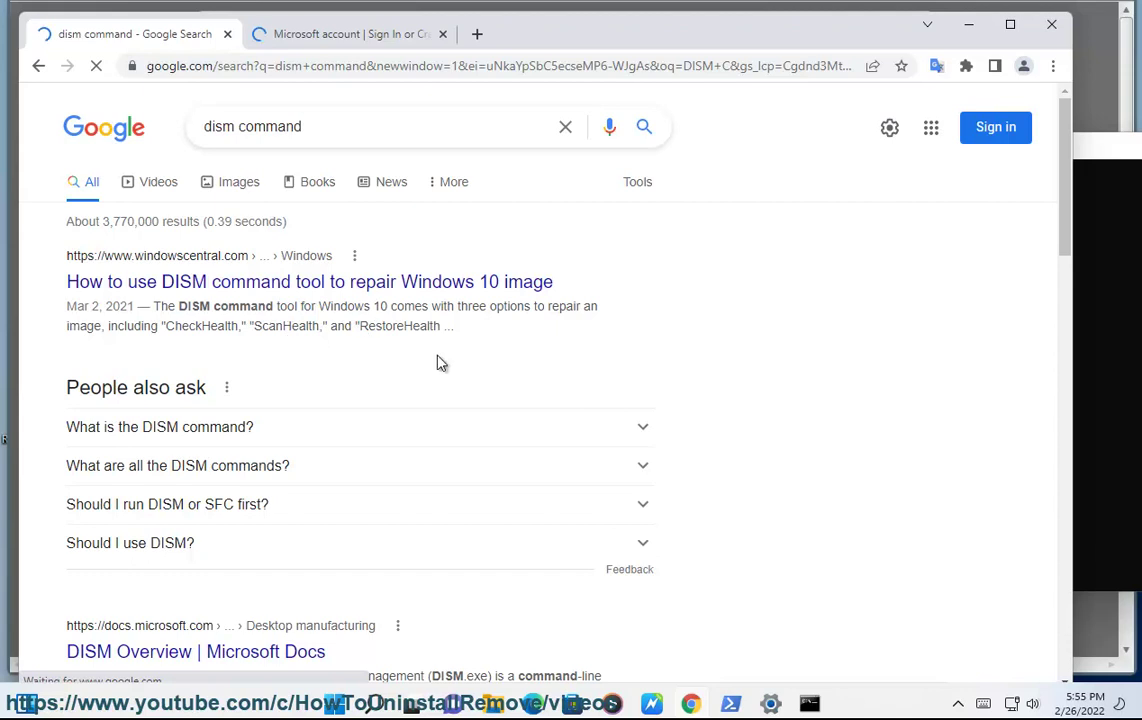
Read the answers to "What is the DISM command?" and "What are all the DISM commands?" in the related questions
{"action": "scroll", "coordinate": [433, 409], "scroll_direction": "down", "scroll_amount": 2}
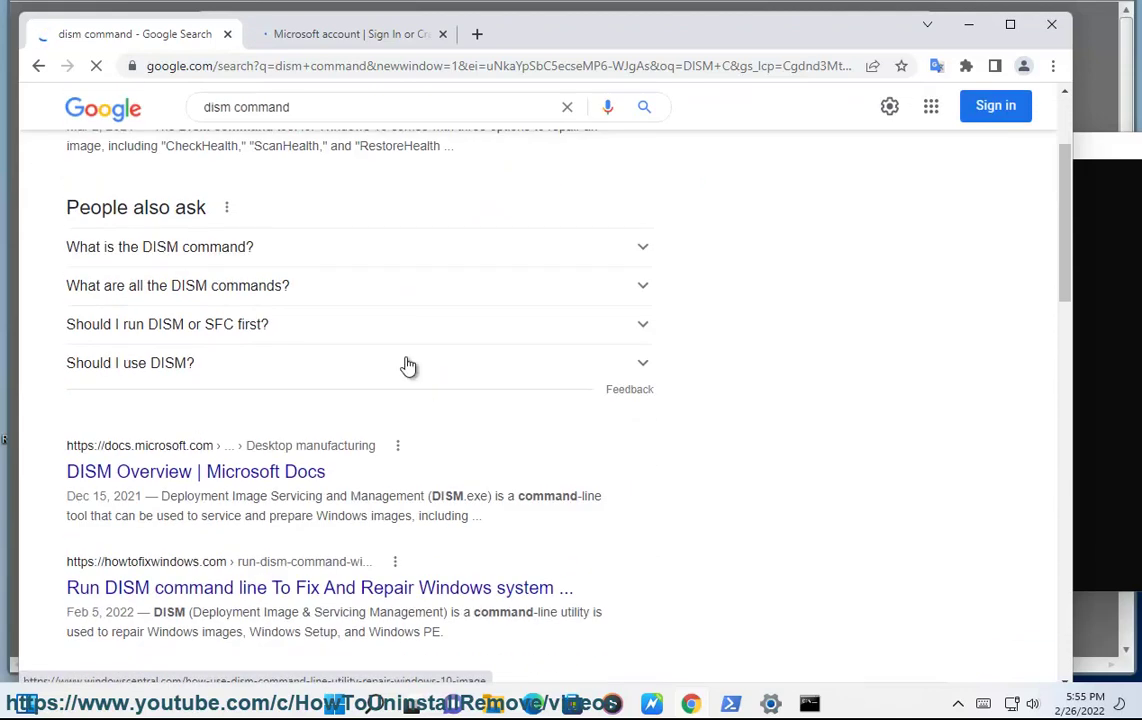
{"action": "left_click", "coordinate": [466, 257]}
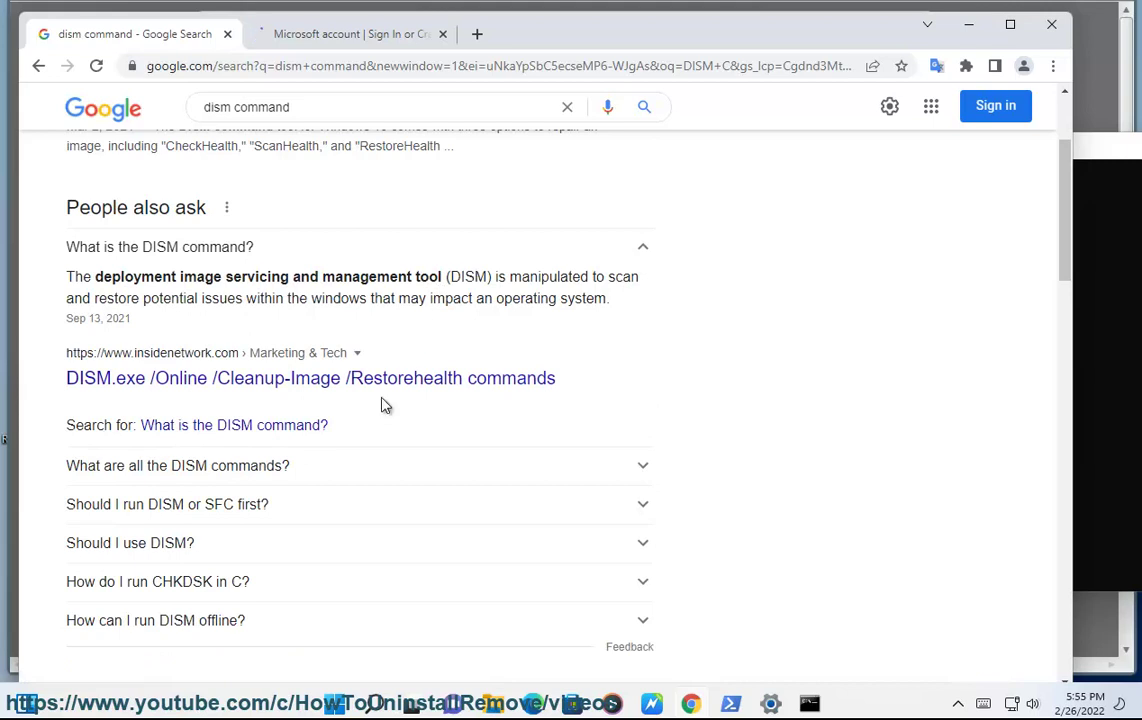
{"action": "left_click", "coordinate": [424, 470]}
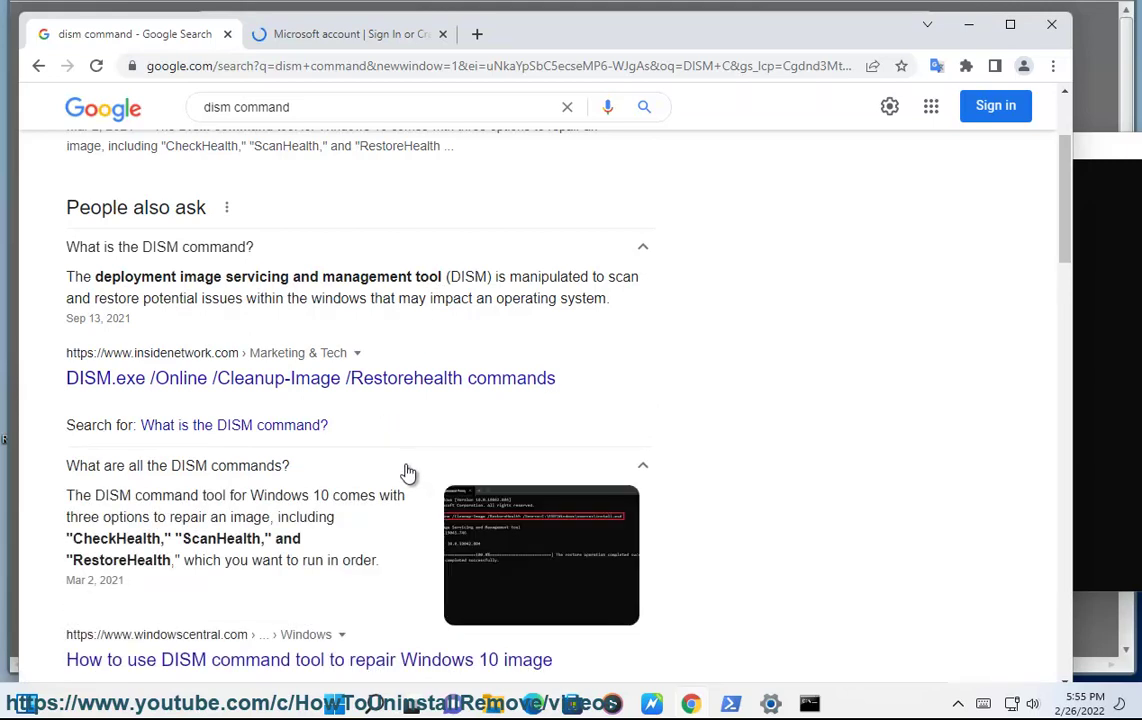
{"action": "scroll", "coordinate": [240, 530], "scroll_direction": "down", "scroll_amount": 2}
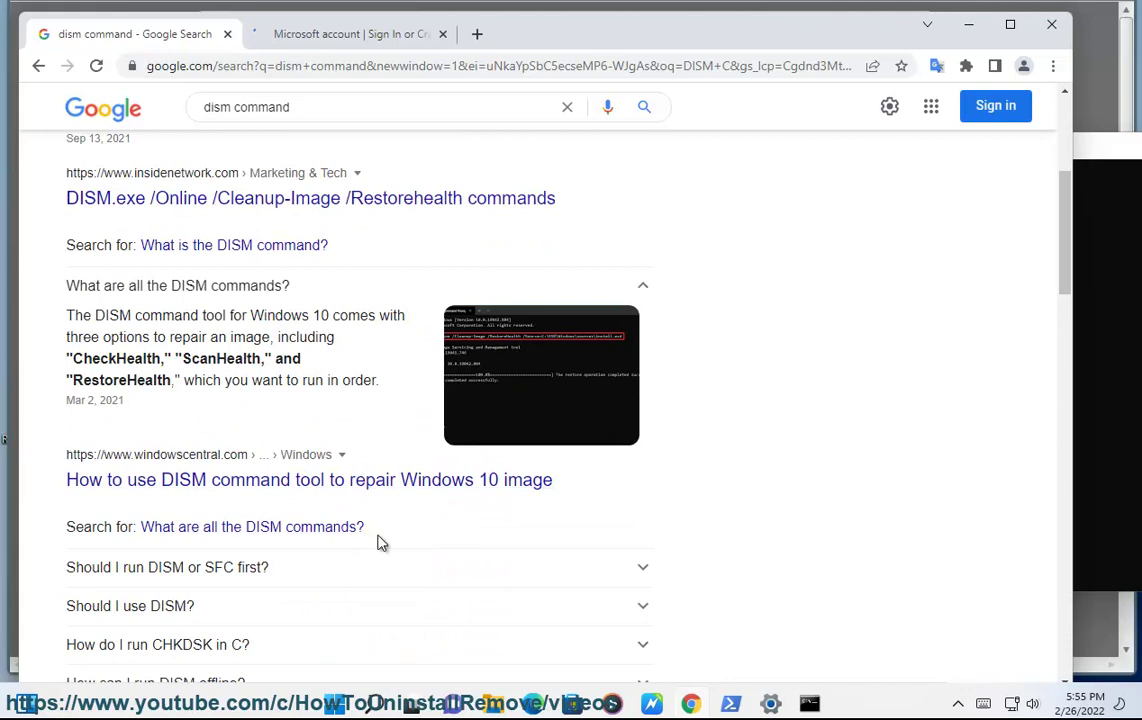
{"action": "scroll", "coordinate": [533, 568], "scroll_direction": "down", "scroll_amount": 2}
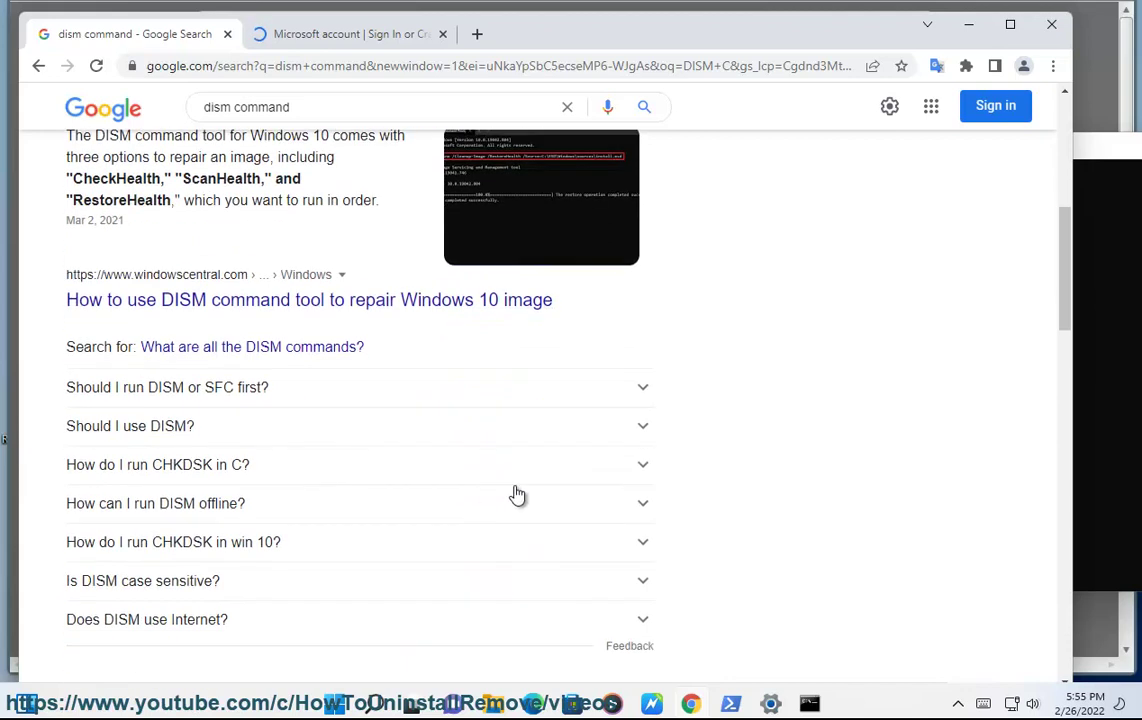
{"action": "left_click", "coordinate": [503, 418]}
{"action": "left_click", "coordinate": [505, 418]}
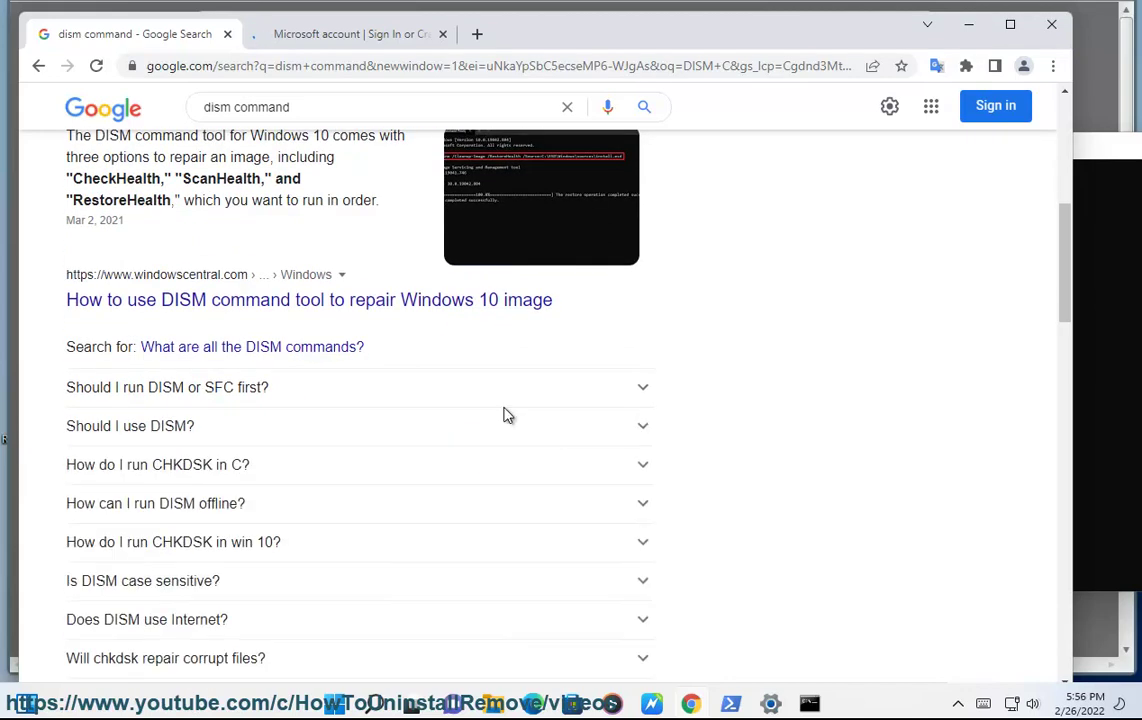
Open the DISM Overview result from Microsoft Docs in a new tab and switch to it
{"action": "scroll", "coordinate": [703, 413], "scroll_direction": "down", "scroll_amount": 4}
{"action": "scroll", "coordinate": [650, 460], "scroll_direction": "down", "scroll_amount": 1}
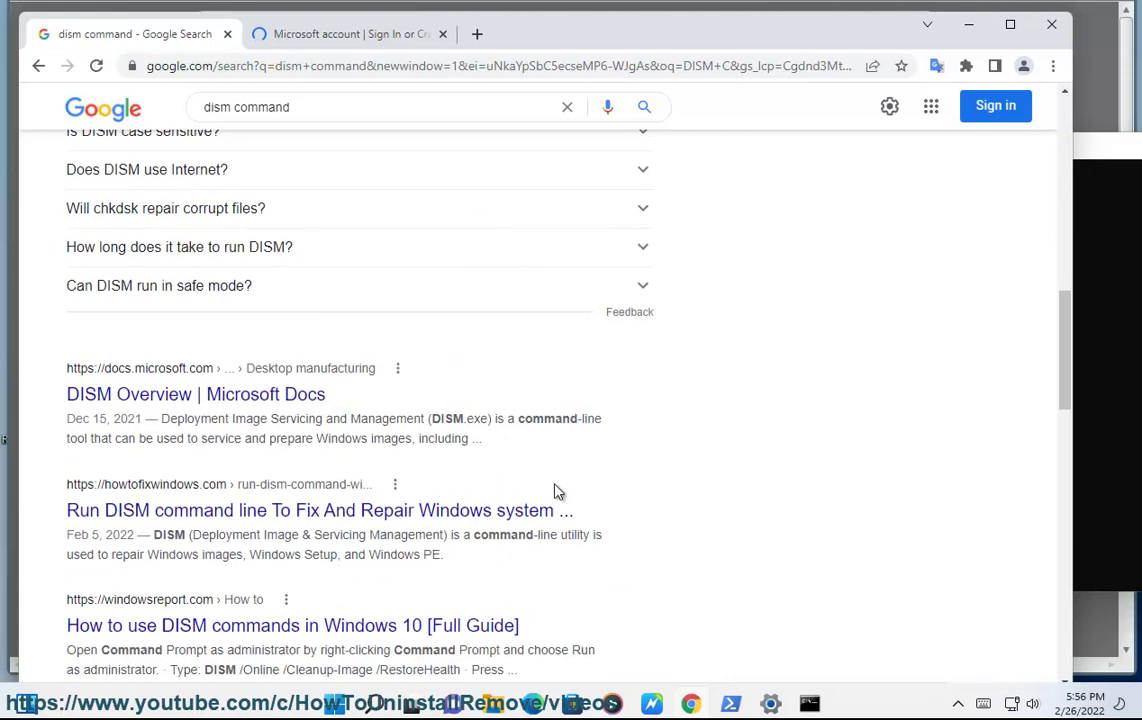
{"action": "right_click", "coordinate": [295, 397]}
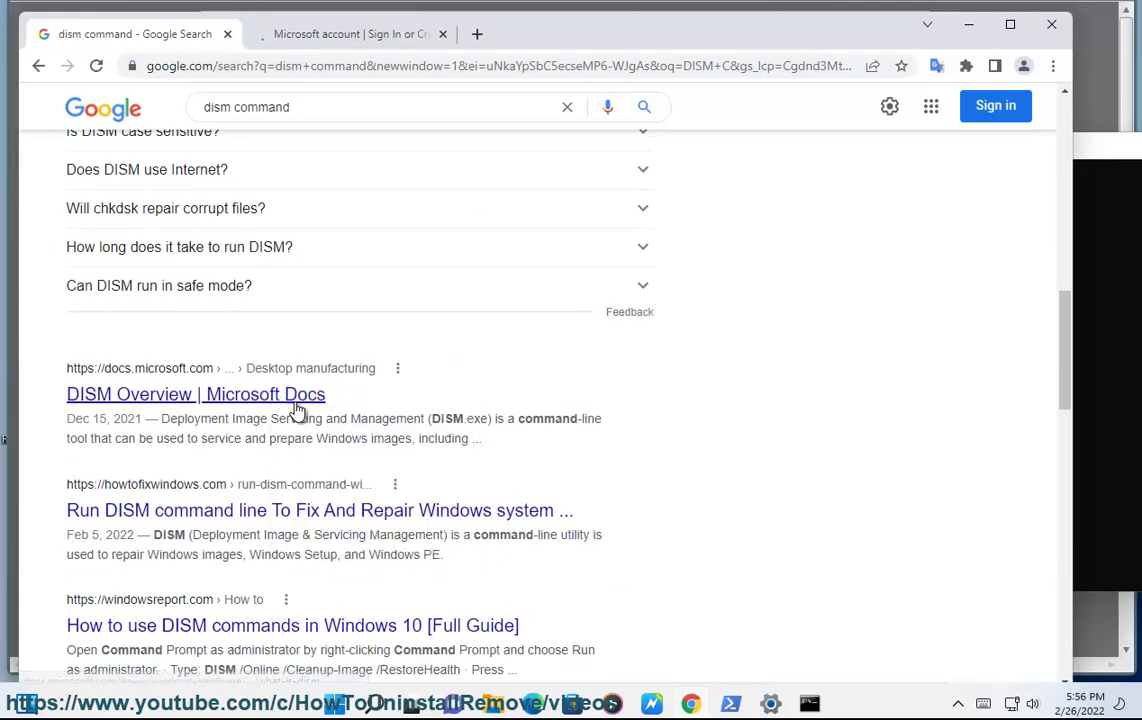
{"action": "left_click", "coordinate": [320, 407]}
{"action": "scroll", "coordinate": [556, 393], "scroll_direction": "up", "scroll_amount": 3}
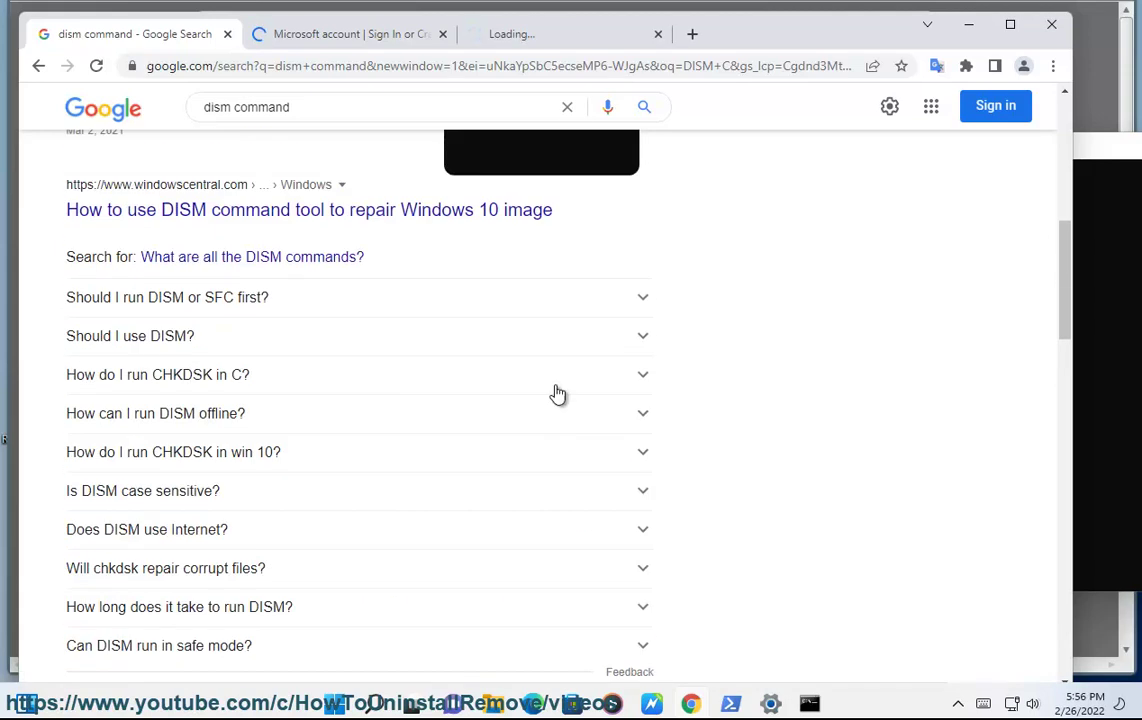
{"action": "left_click", "coordinate": [585, 45]}
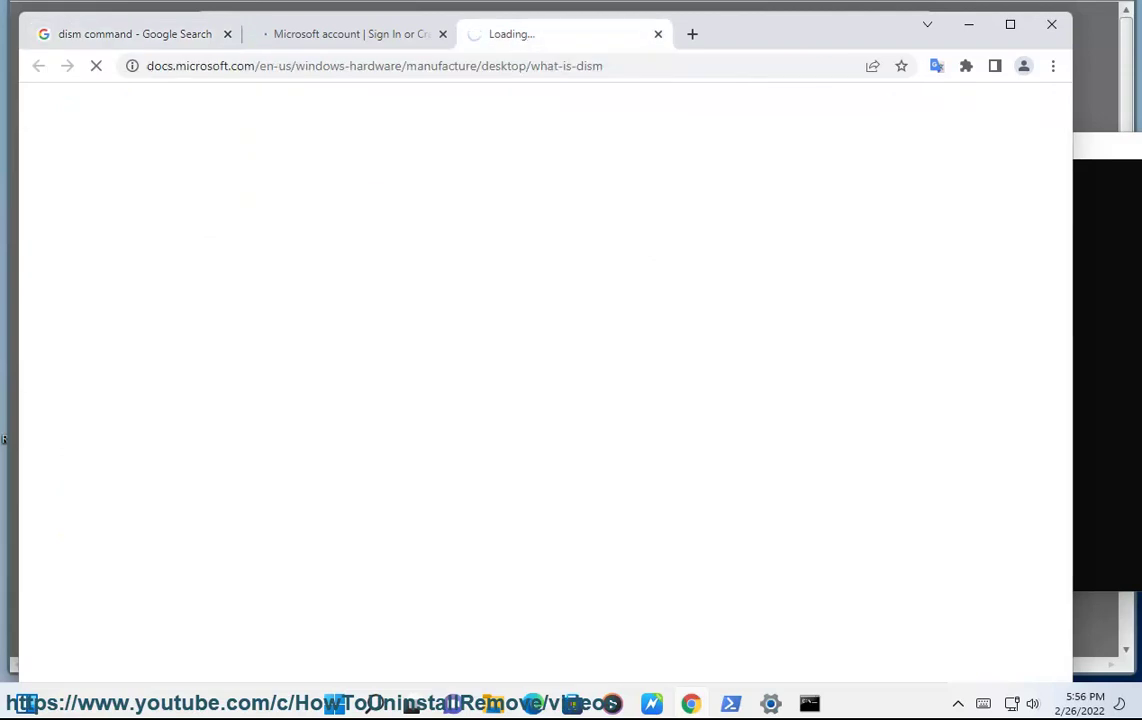
Examine the DISM Overview article down to its related topics, then close it and return to the search results
{"action": "scroll", "coordinate": [576, 433], "scroll_direction": "down", "scroll_amount": 2}
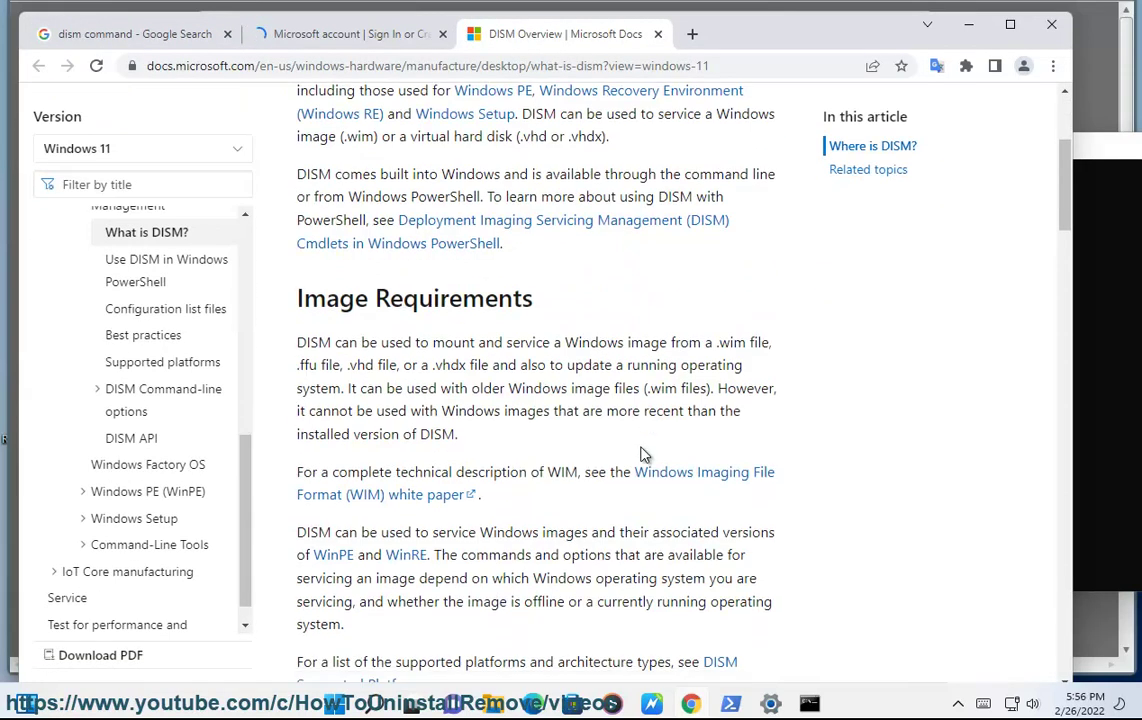
{"action": "scroll", "coordinate": [643, 455], "scroll_direction": "down", "scroll_amount": 10}
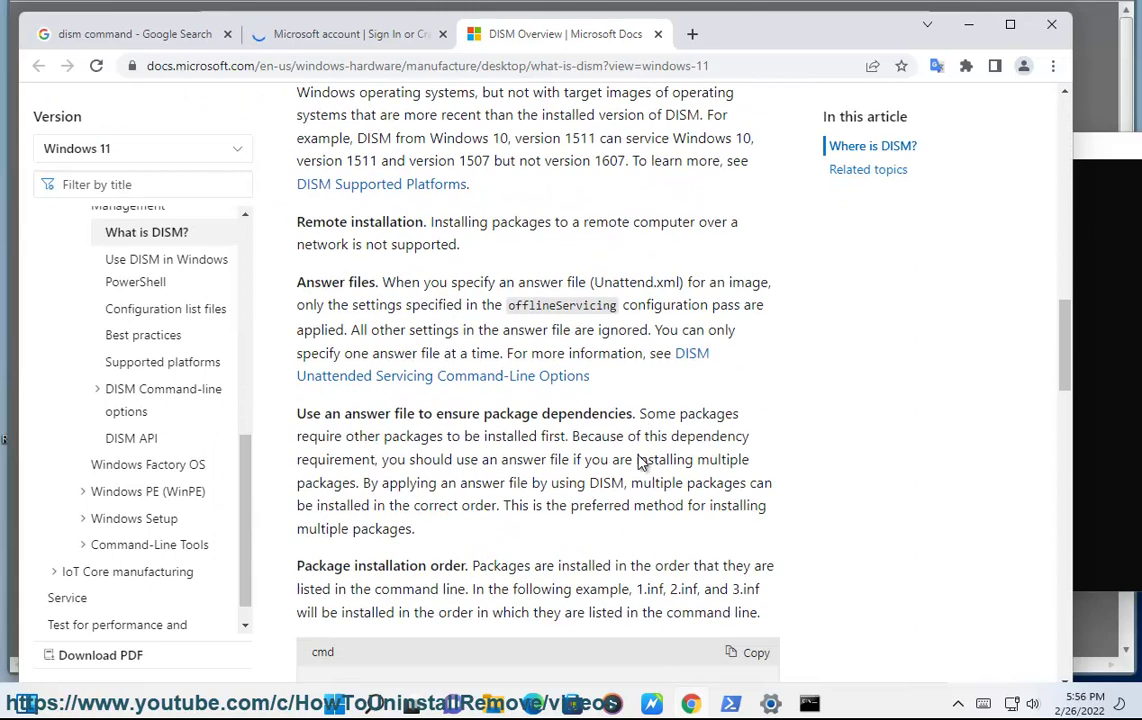
{"action": "scroll", "coordinate": [641, 463], "scroll_direction": "down", "scroll_amount": 3}
{"action": "left_click_drag", "start_coordinate": [313, 328], "coordinate": [778, 326]}
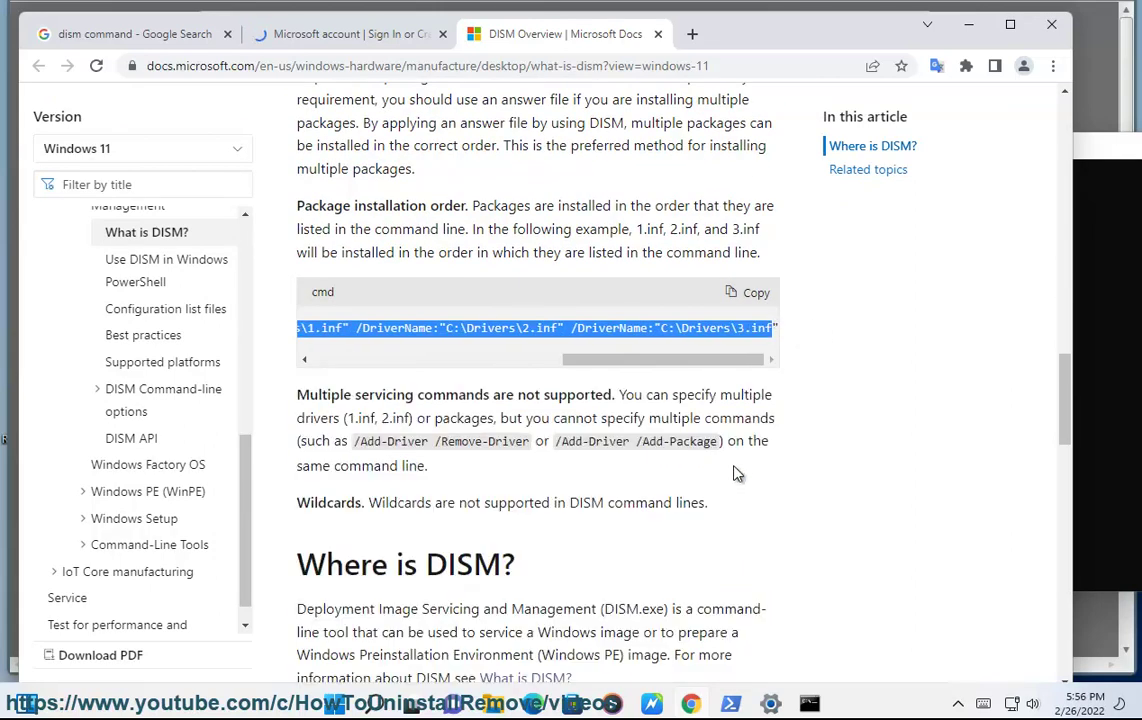
{"action": "scroll", "coordinate": [736, 469], "scroll_direction": "down", "scroll_amount": 3}
{"action": "scroll", "coordinate": [616, 534], "scroll_direction": "down", "scroll_amount": 3}
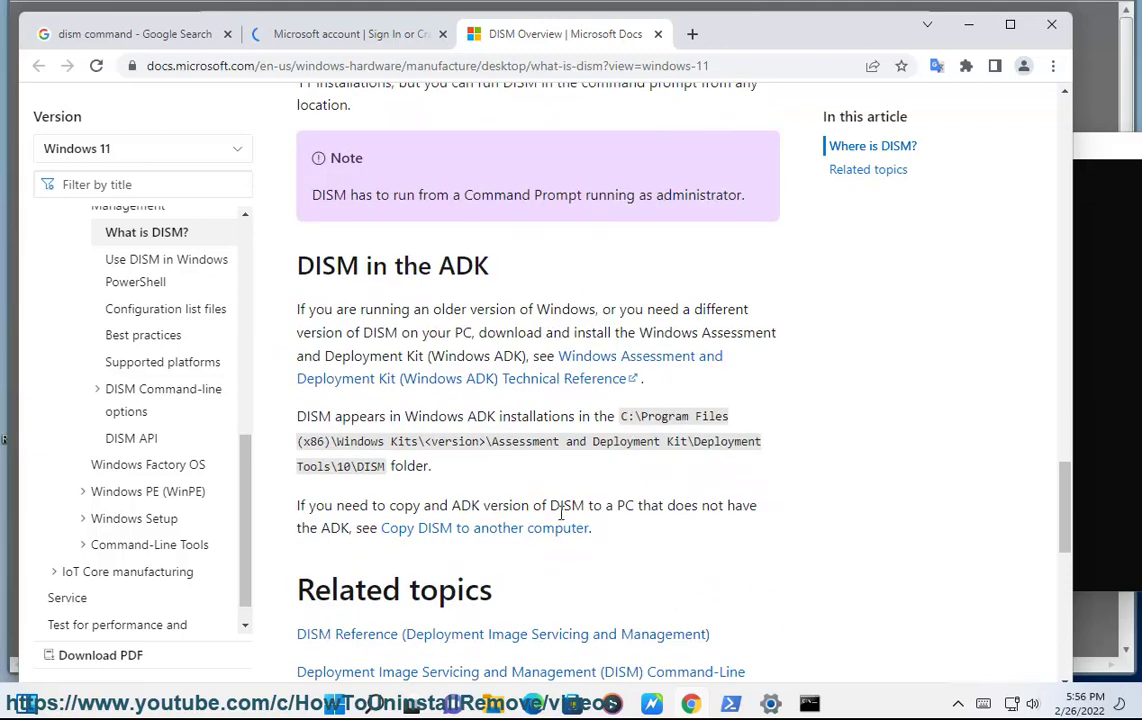
{"action": "scroll", "coordinate": [640, 508], "scroll_direction": "down", "scroll_amount": 1}
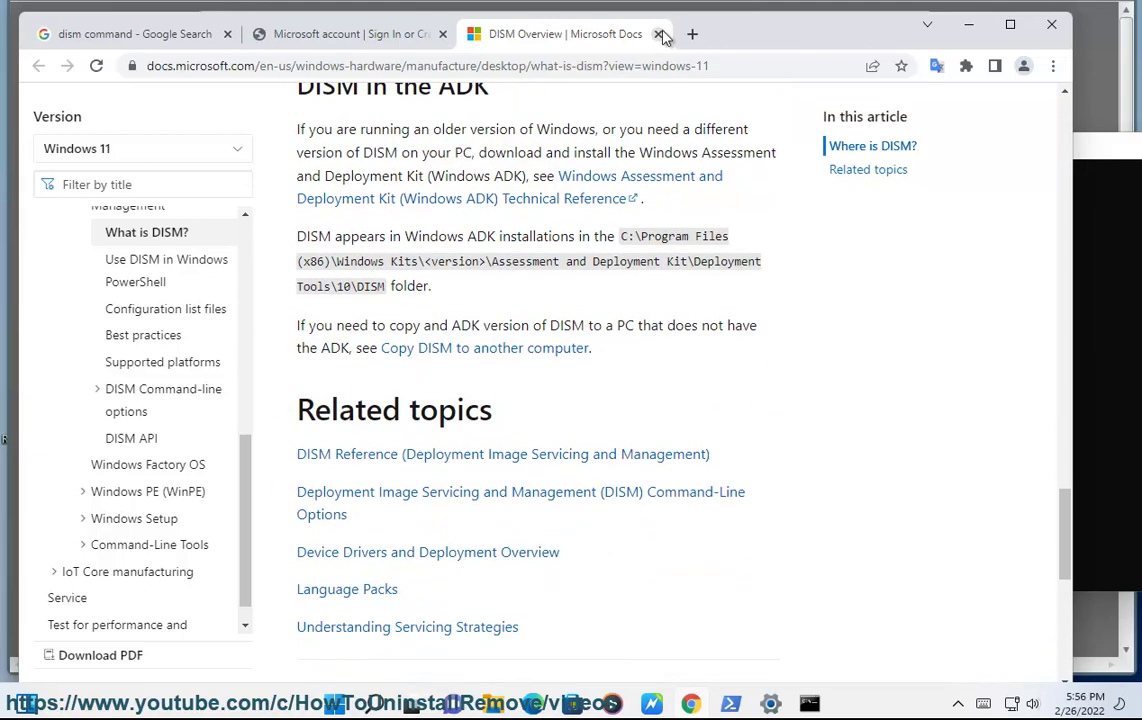
{"action": "left_click", "coordinate": [658, 34]}
{"action": "left_click", "coordinate": [204, 40]}
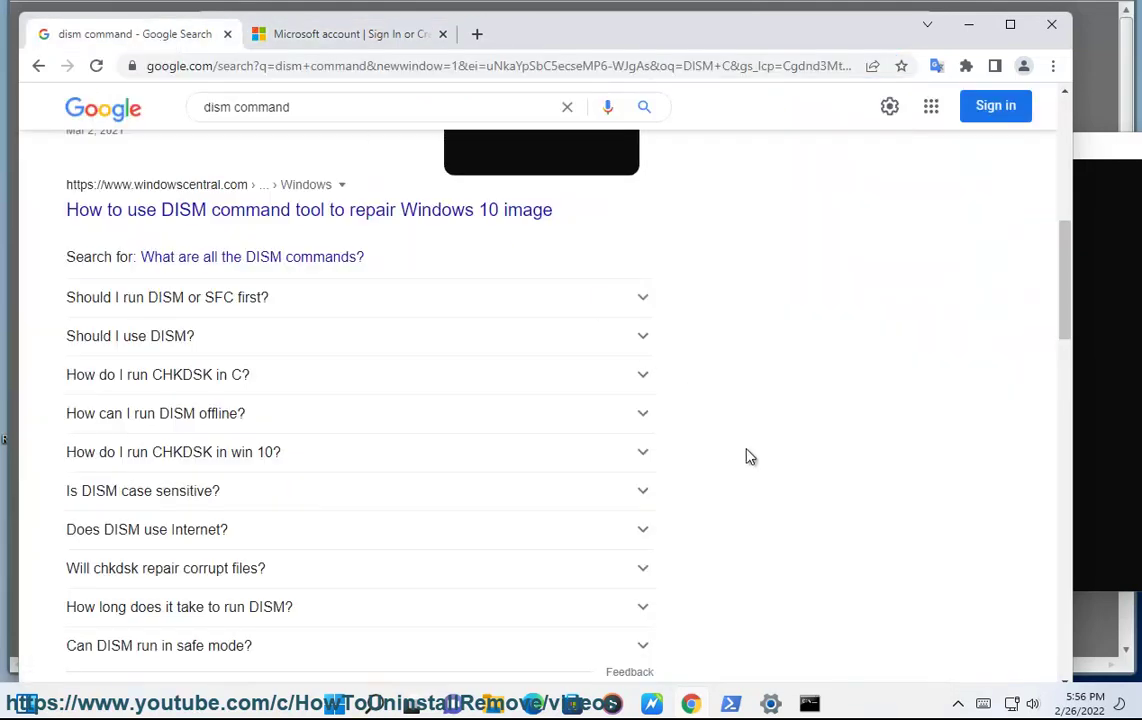
Shorten the Google query to dism and run the suggested dism command search again
{"action": "left_click", "coordinate": [273, 110]}
{"action": "key", "text": "BackSpace"}
{"action": "key", "text": "BackSpace"}
{"action": "key", "text": "BackSpace"}
{"action": "key", "text": "BackSpace"}
{"action": "key", "text": "BackSpace"}
{"action": "key", "text": "BackSpace"}
{"action": "key", "text": "BackSpace"}
{"action": "key", "text": "BackSpace"}
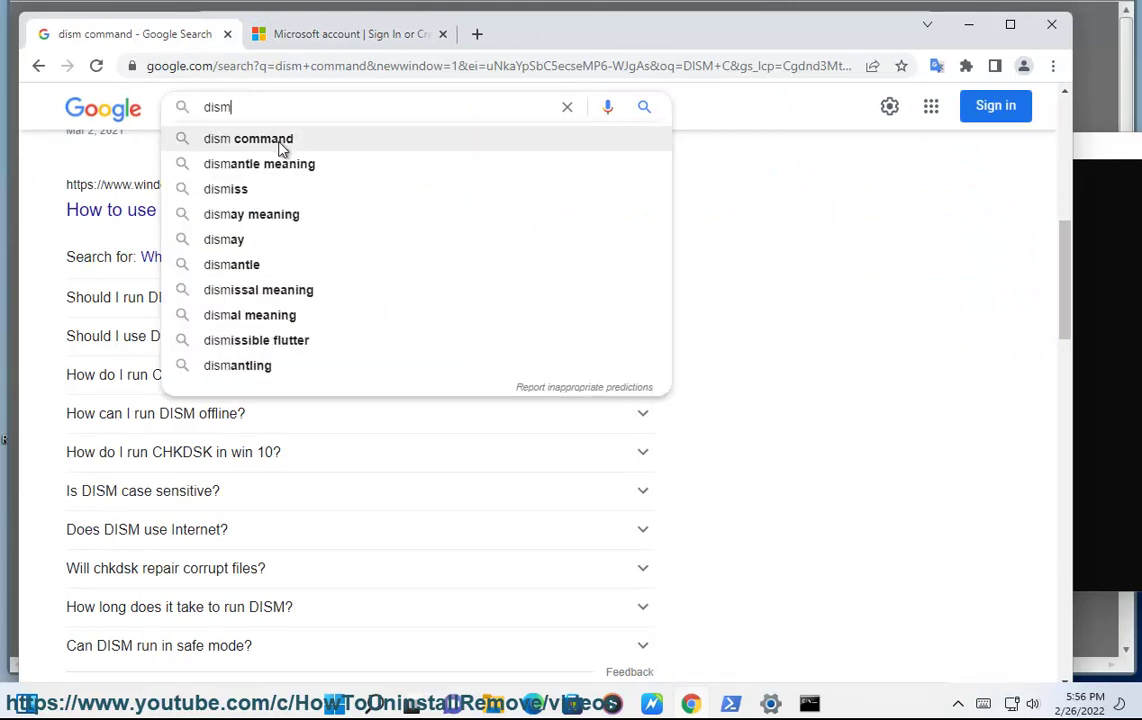
{"action": "left_click", "coordinate": [280, 142]}
Copy dism /online /cleanup-image /restorehealth from the Revo Uninstaller result and paste it at the administrator Command Prompt
{"action": "scroll", "coordinate": [899, 493], "scroll_direction": "down", "scroll_amount": 2}
{"action": "scroll", "coordinate": [899, 493], "scroll_direction": "up", "scroll_amount": 2}
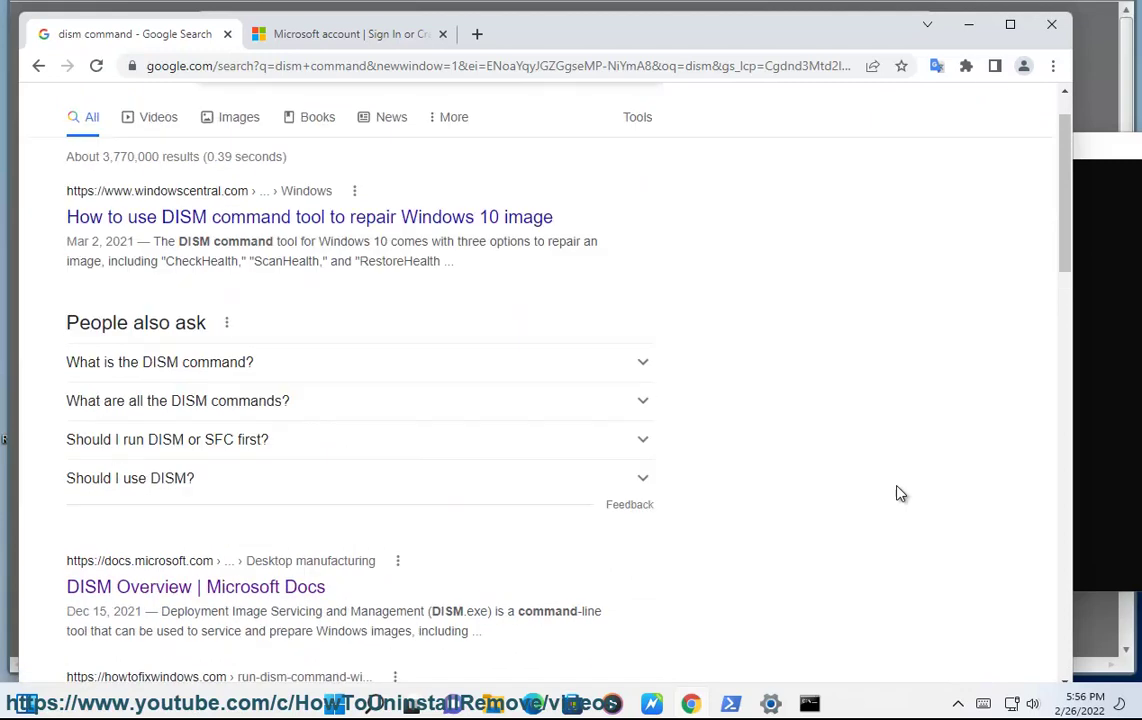
{"action": "scroll", "coordinate": [890, 490], "scroll_direction": "down", "scroll_amount": 7}
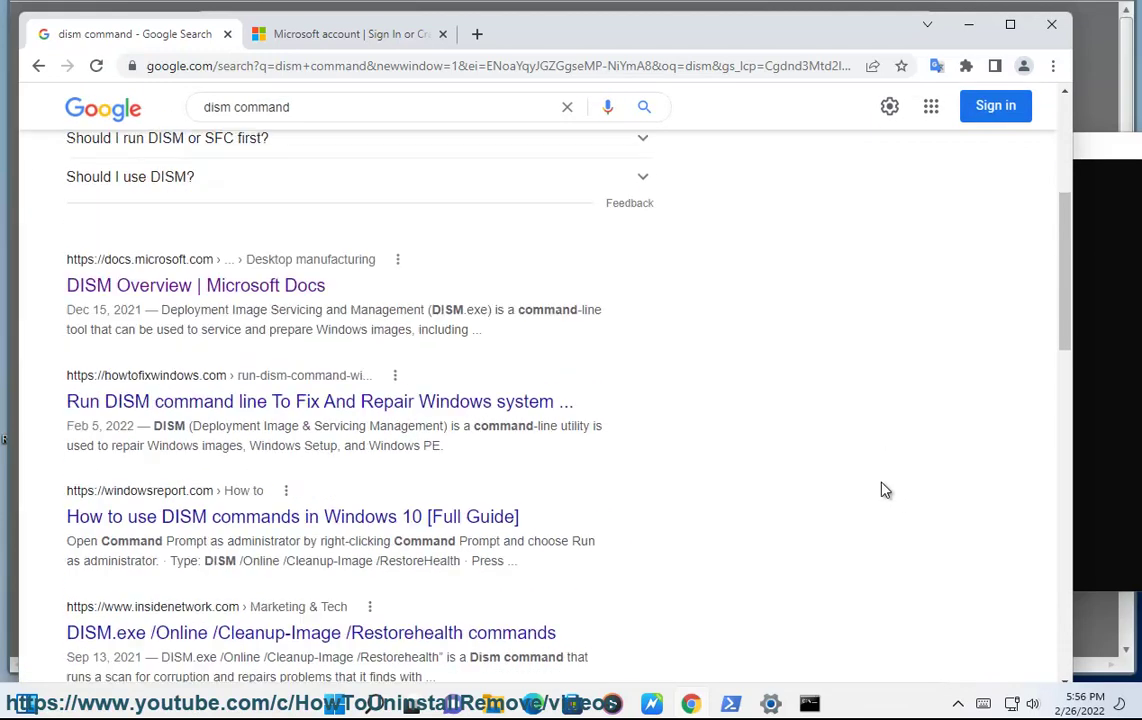
{"action": "scroll", "coordinate": [879, 487], "scroll_direction": "down", "scroll_amount": 2}
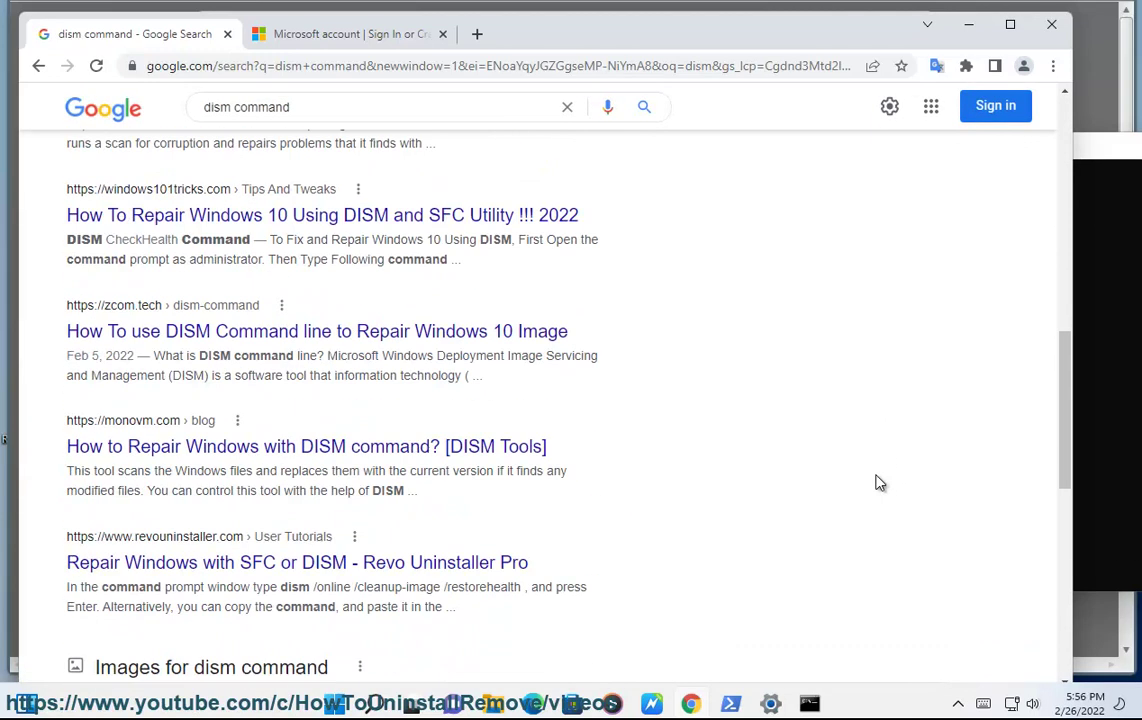
{"action": "left_click_drag", "start_coordinate": [280, 587], "coordinate": [525, 588]}
{"action": "right_click", "coordinate": [520, 587]}
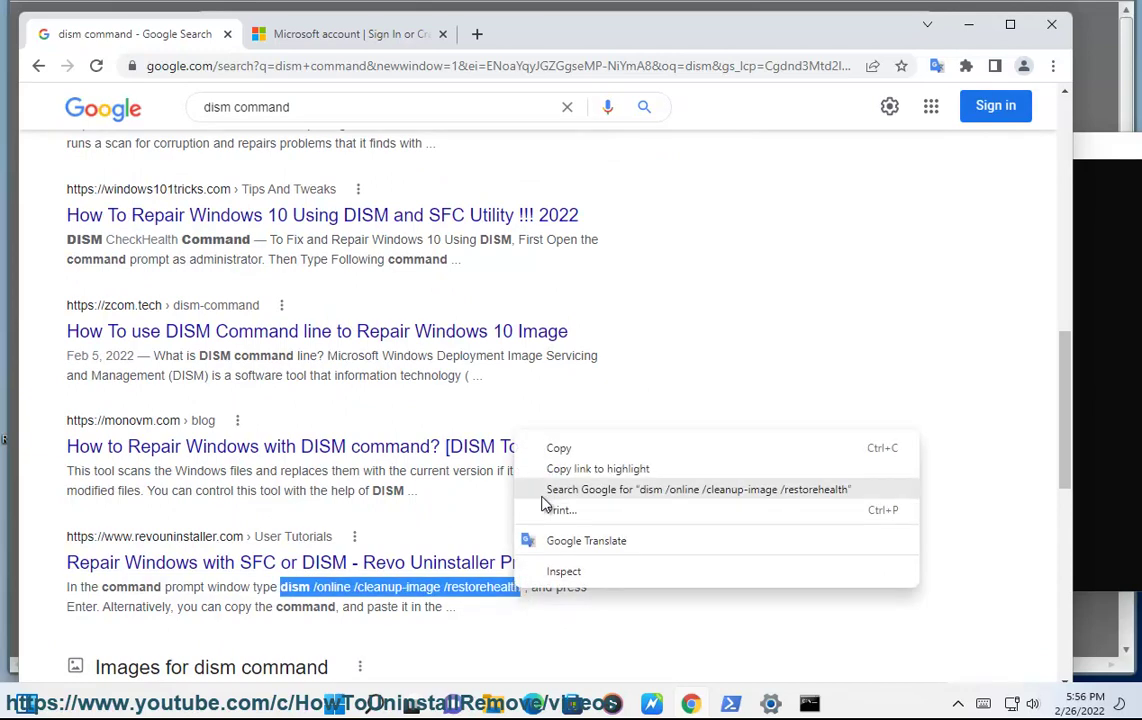
{"action": "left_click", "coordinate": [556, 444]}
{"action": "left_click", "coordinate": [826, 710]}
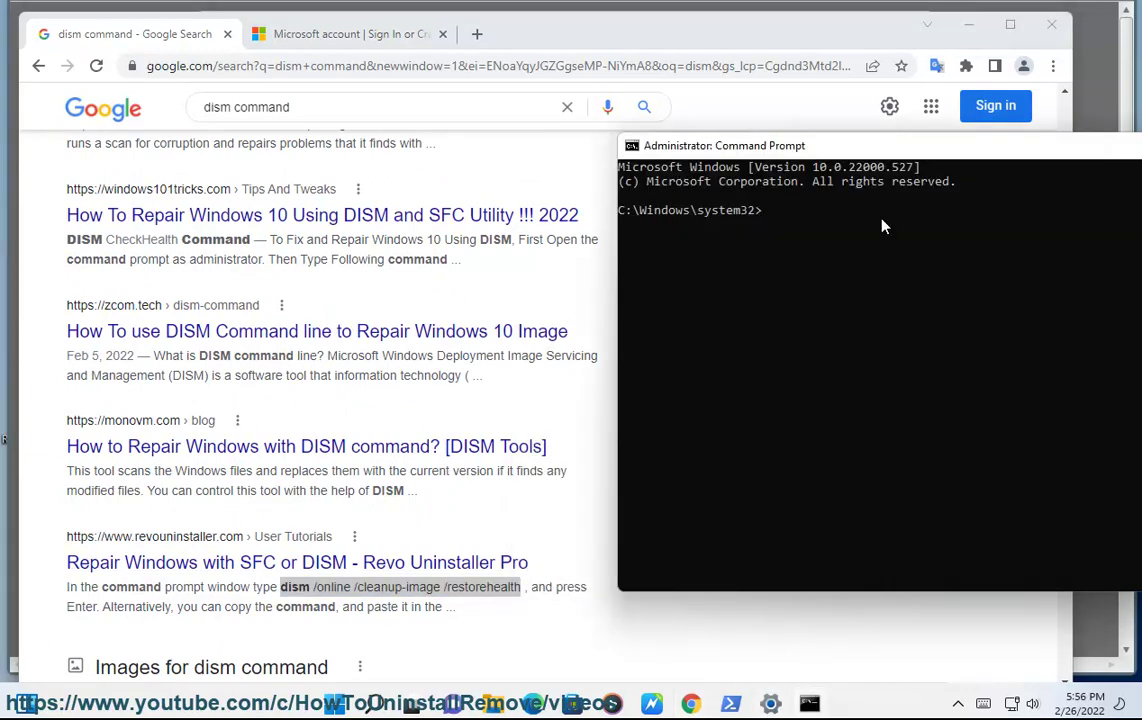
{"action": "right_click", "coordinate": [808, 226]}
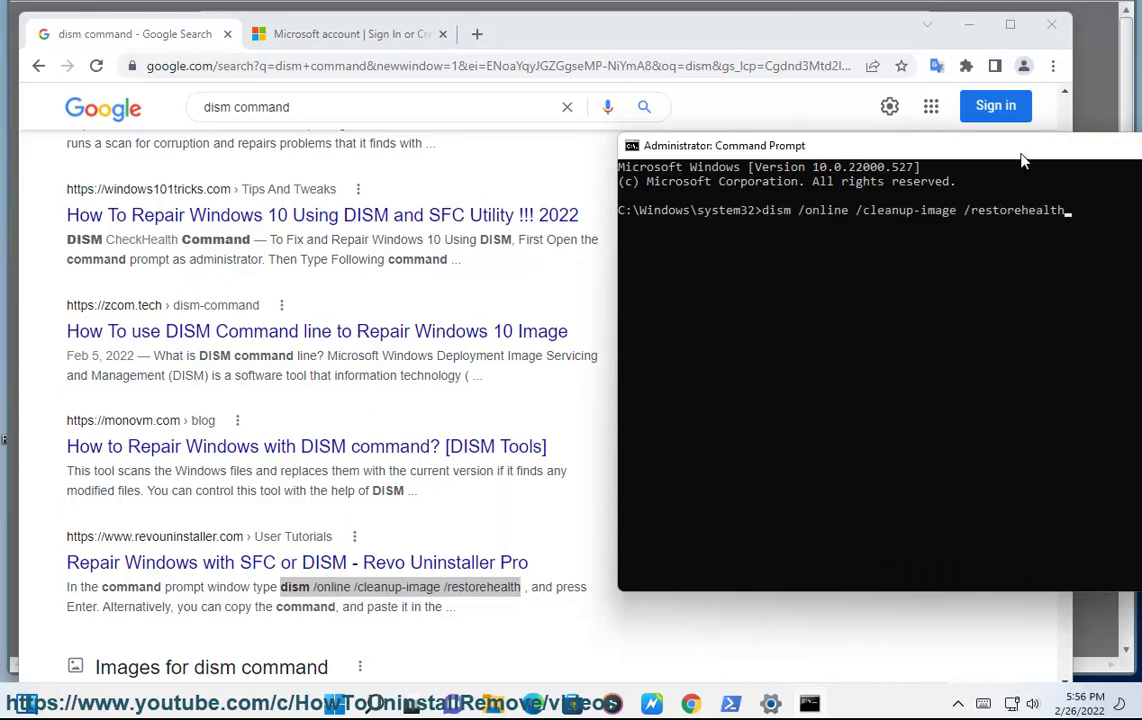
Move the Command Prompt window aside, minimise Chrome, and return to the OneDrive uninstall item in the troubleshooting document
{"action": "left_click_drag", "start_coordinate": [1045, 160], "coordinate": [840, 143]}
{"action": "left_click", "coordinate": [898, 141]}
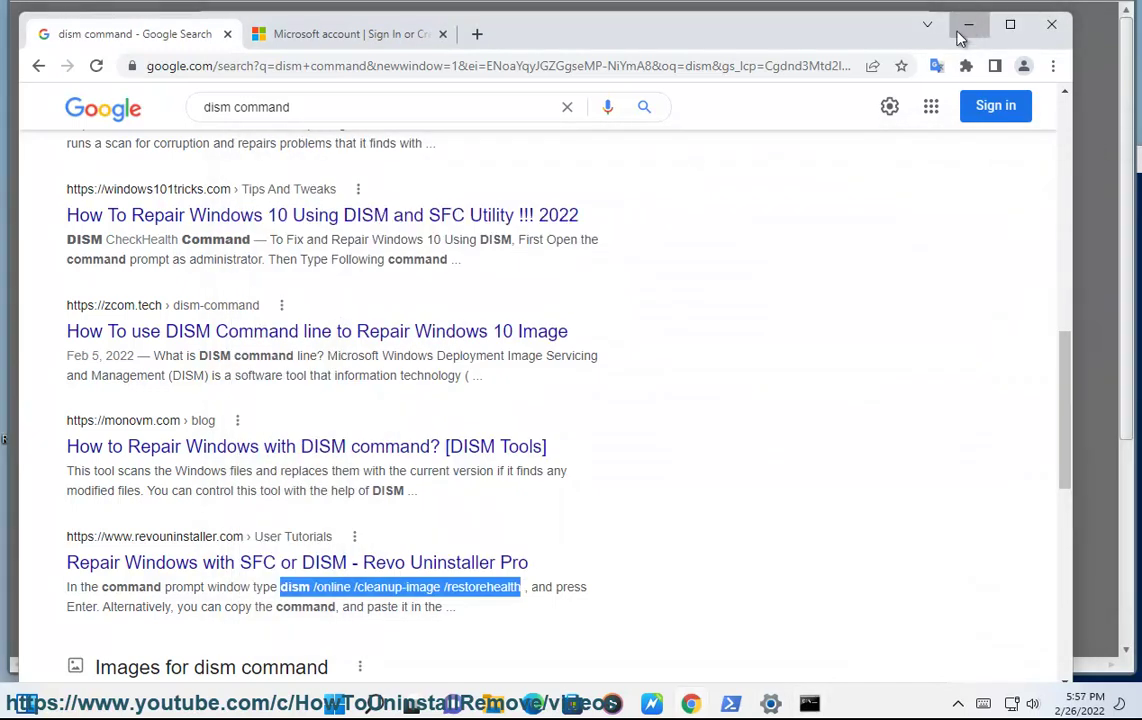
{"action": "left_click", "coordinate": [970, 30]}
{"action": "left_click", "coordinate": [414, 614]}
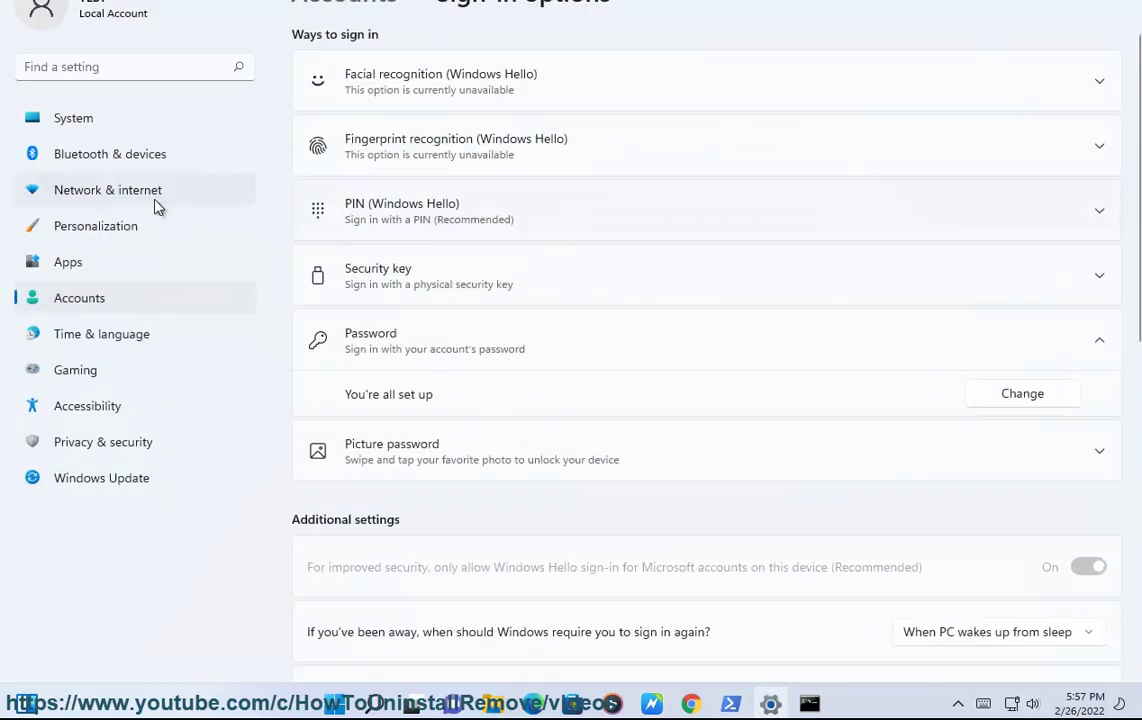
Filter the installed apps in Windows Settings for ONEDR, show Microsoft OneDrive's Uninstall option, and leave it without uninstalling
{"action": "left_click", "coordinate": [108, 261]}
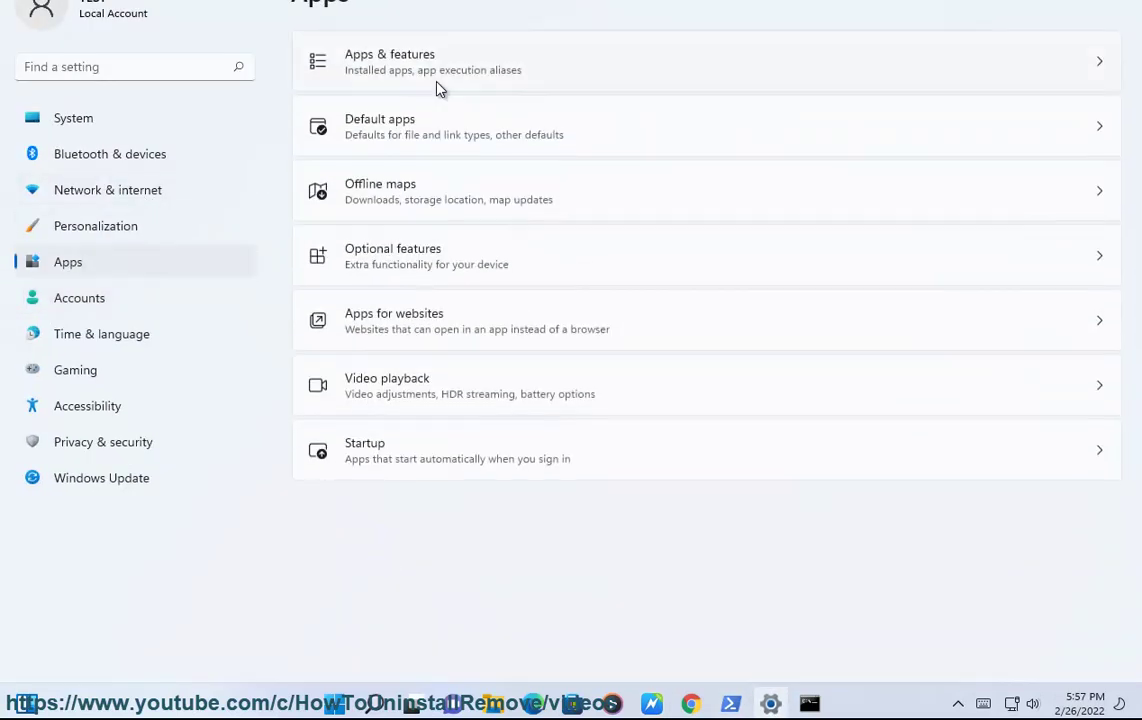
{"action": "left_click", "coordinate": [452, 60]}
{"action": "left_click", "coordinate": [382, 285]}
{"action": "type", "text": "ONEDR"}
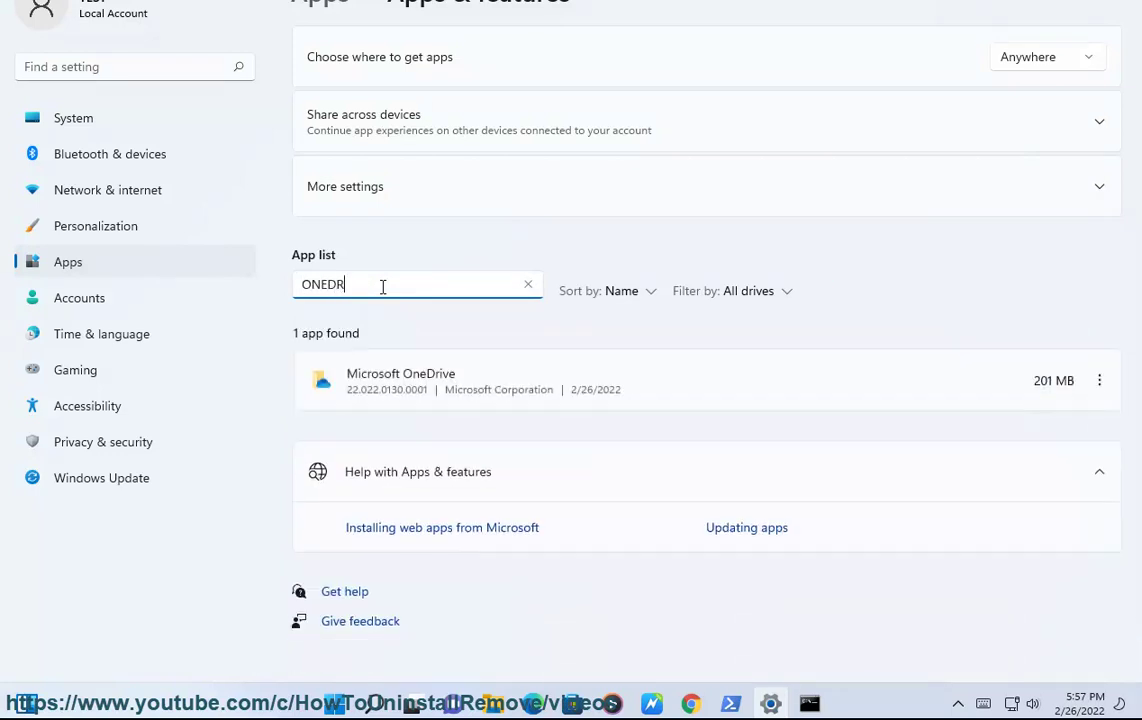
{"action": "left_click", "coordinate": [1099, 382]}
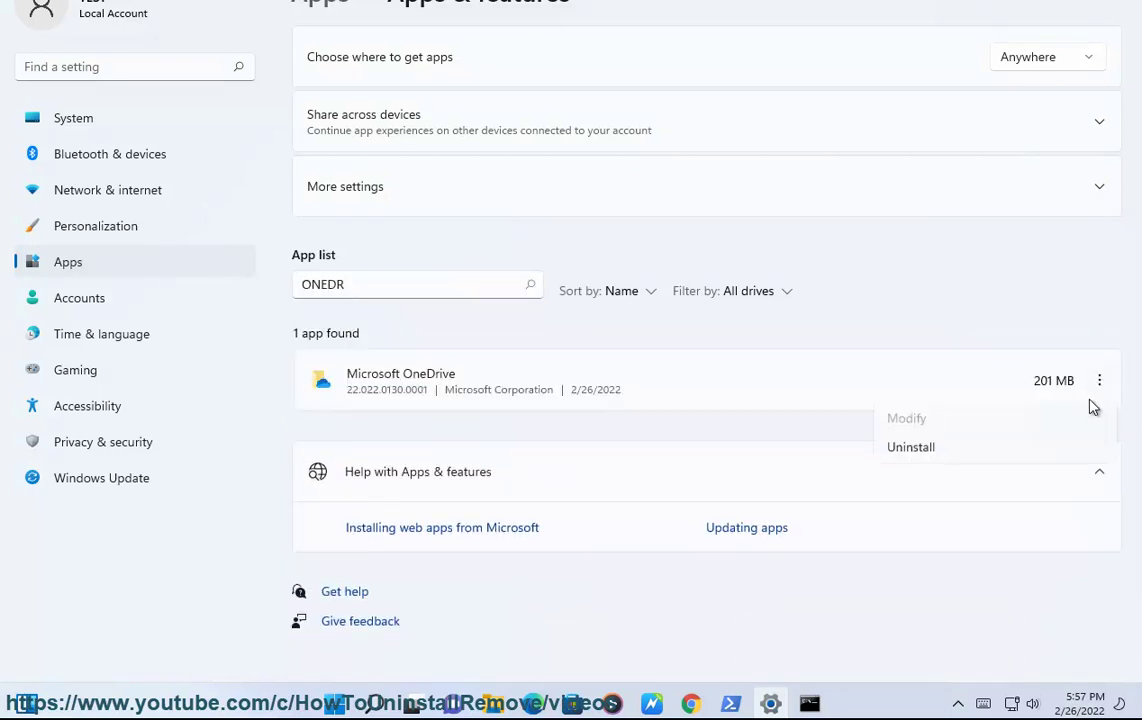
{"action": "left_click", "coordinate": [951, 295]}
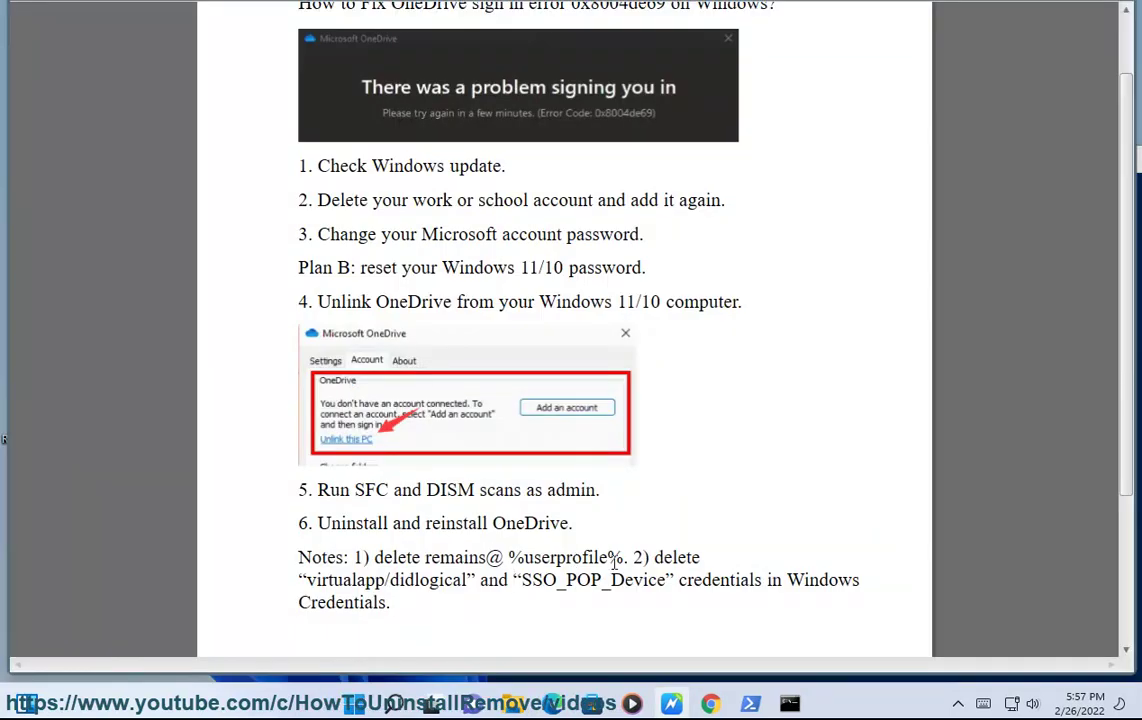
Copy %userprofile% from the notes in the troubleshooting document and open that location in File Explorer
{"action": "left_click_drag", "start_coordinate": [623, 560], "coordinate": [513, 557]}
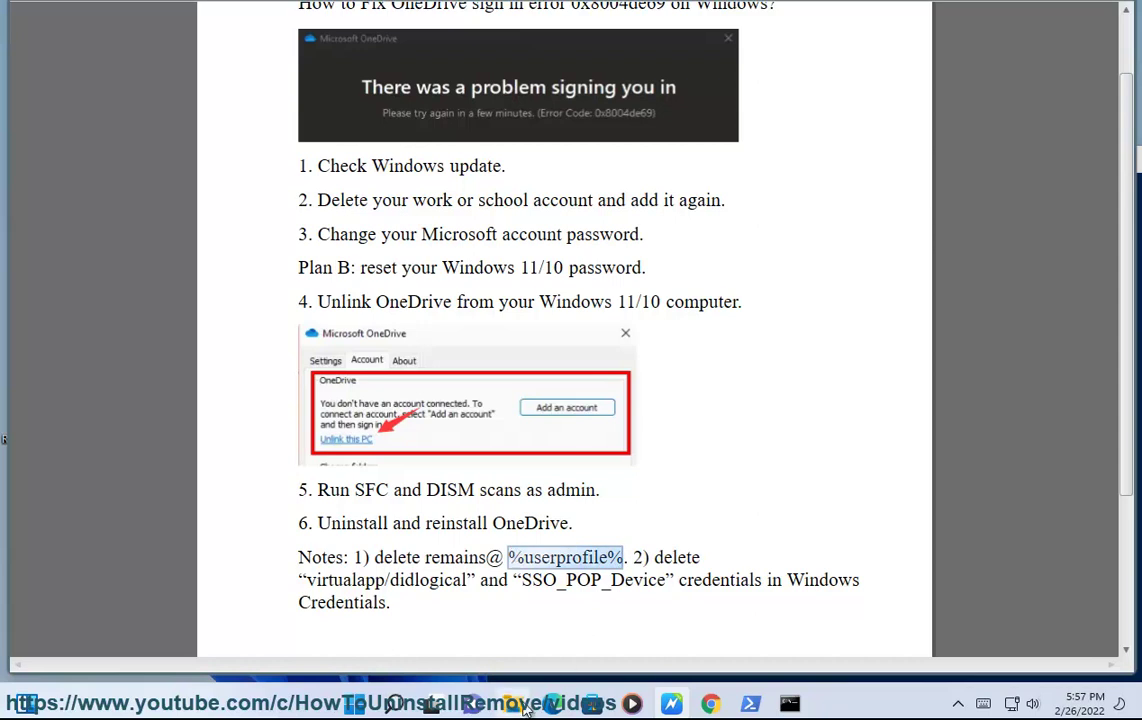
{"action": "key", "text": "super+e"}
{"action": "left_click", "coordinate": [478, 149]}
{"action": "key", "text": "ctrl+v"}
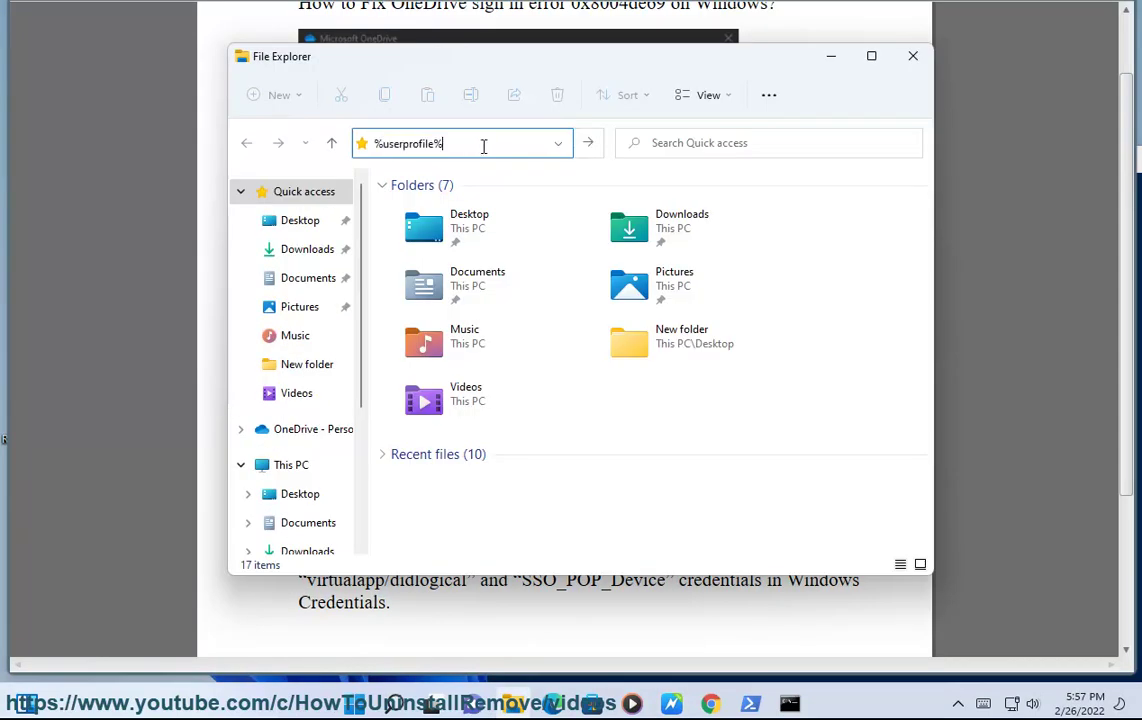
{"action": "key", "text": "Return"}
{"action": "left_click_drag", "start_coordinate": [634, 68], "coordinate": [621, 27]}
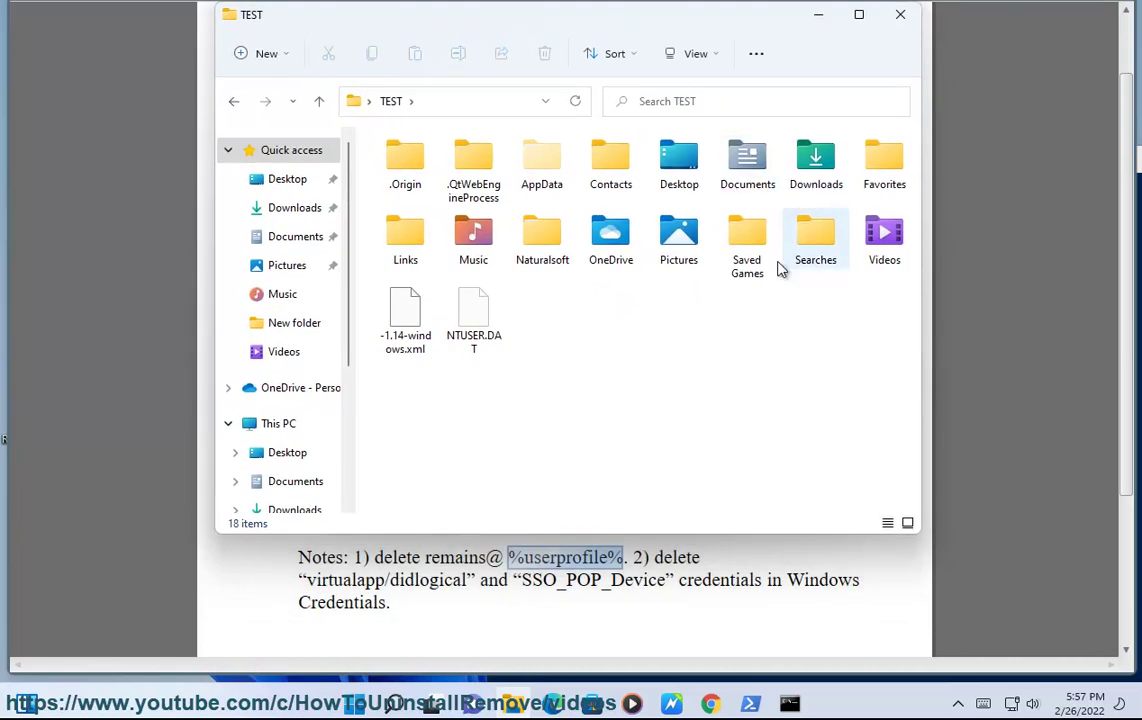
Show the delete option for the OneDrive folder in the user profile, leave it undeleted, and close File Explorer
{"action": "left_click", "coordinate": [405, 238]}
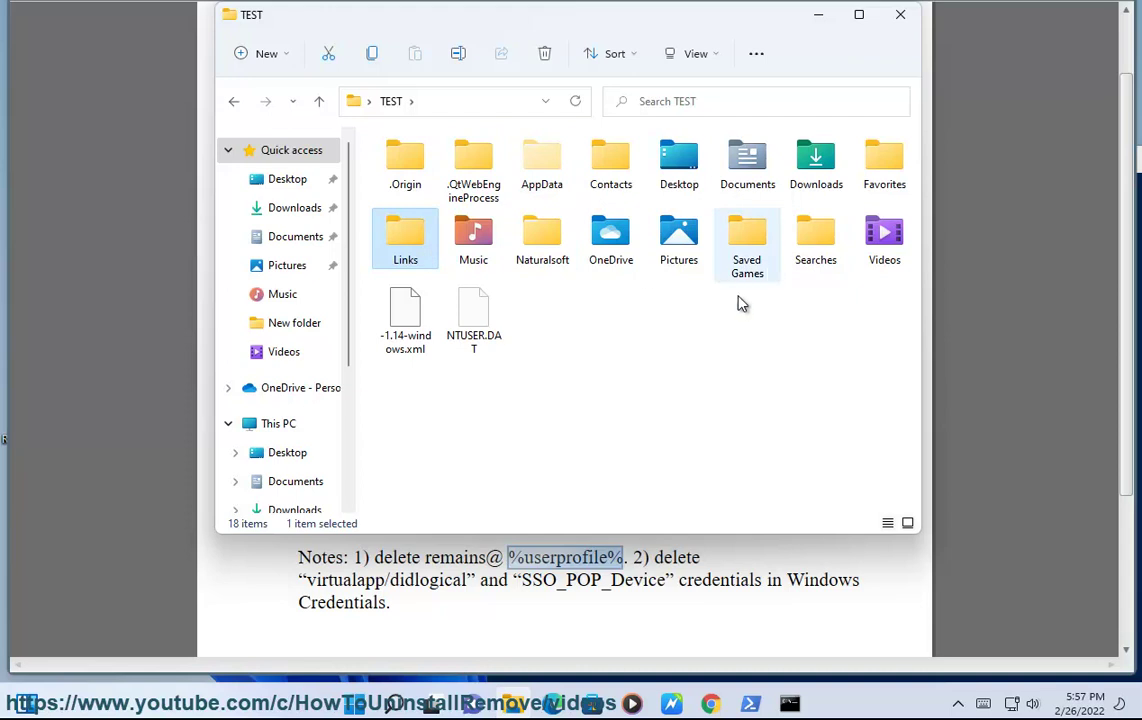
{"action": "left_click", "coordinate": [704, 357]}
{"action": "left_click", "coordinate": [630, 249]}
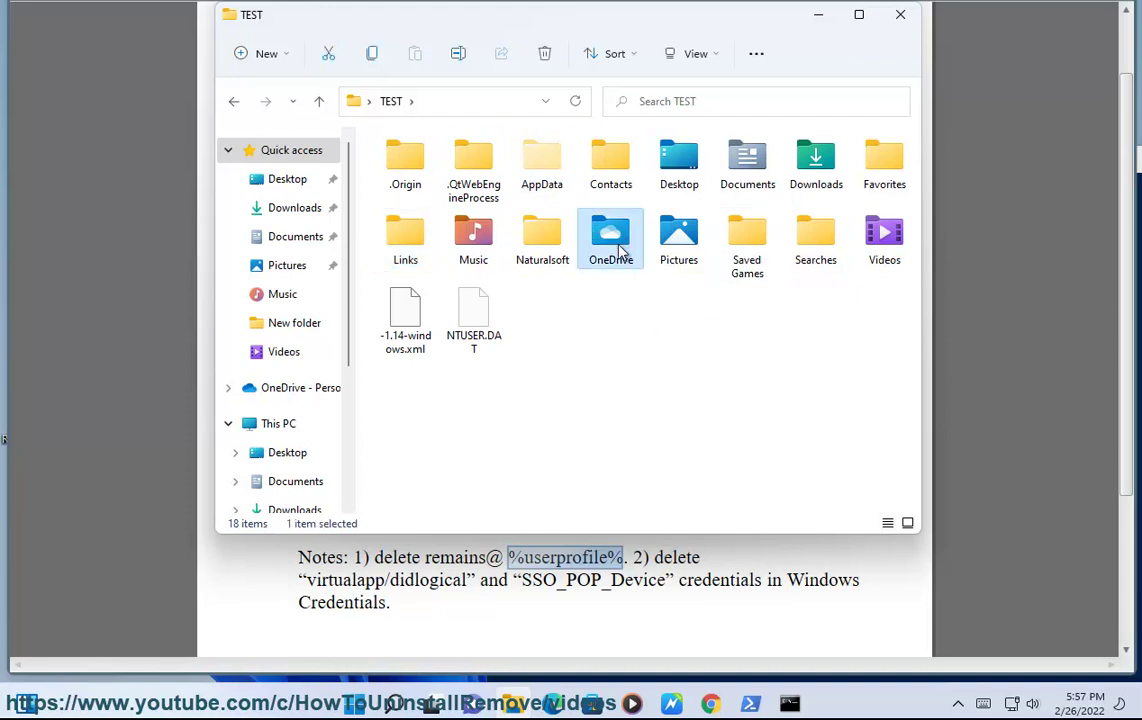
{"action": "right_click", "coordinate": [619, 248]}
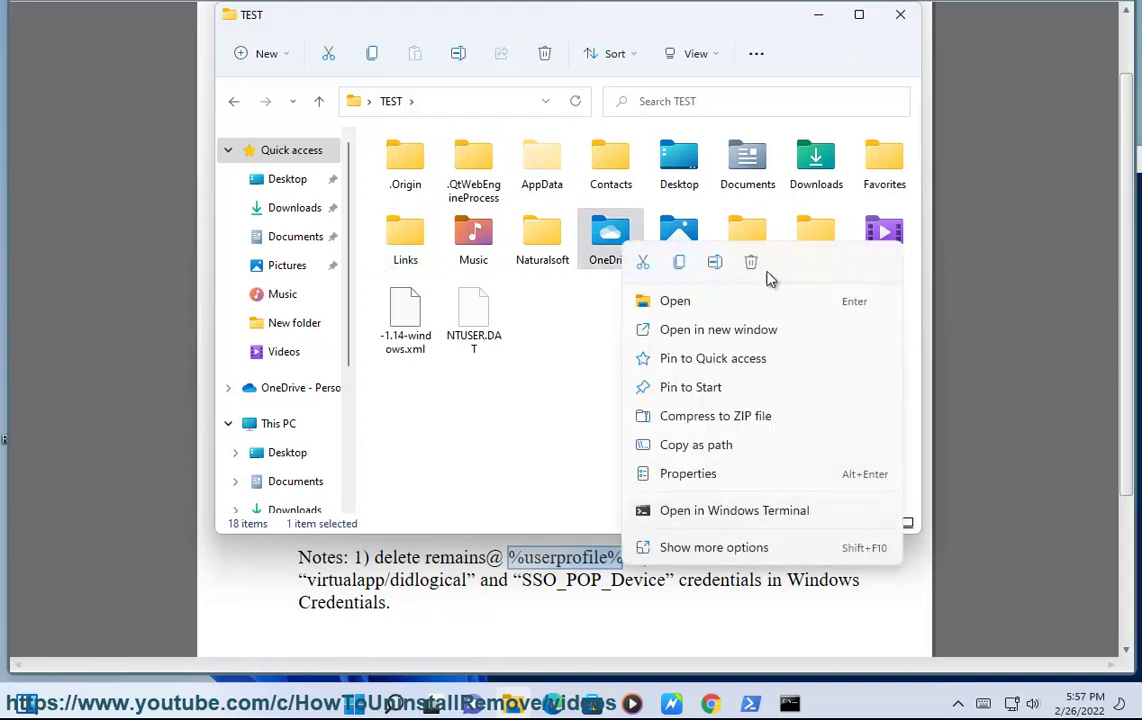
{"action": "left_click", "coordinate": [580, 355]}
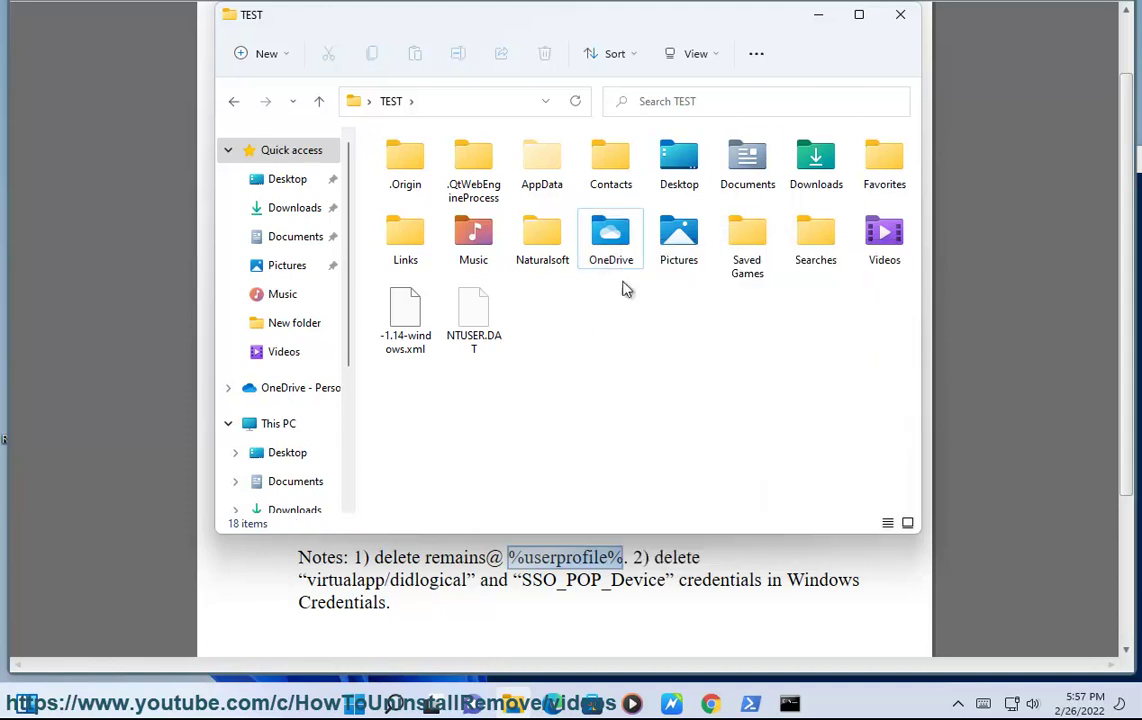
{"action": "left_click", "coordinate": [899, 16]}
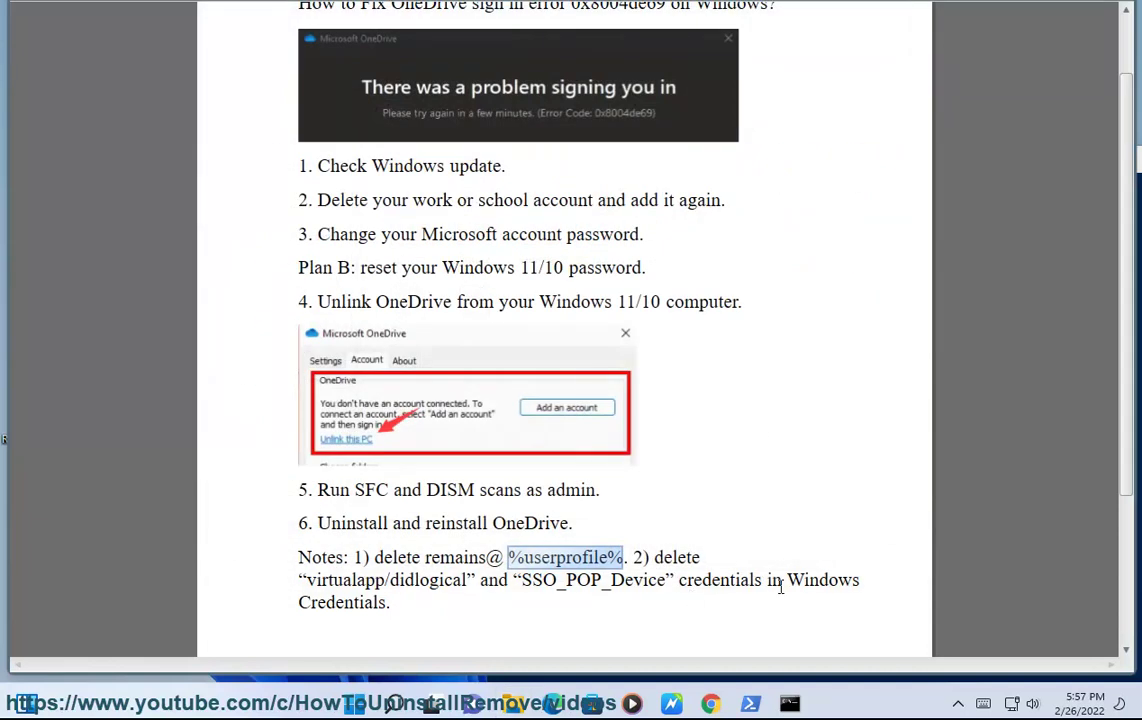
Highlight Windows Credentials in the document's notes, search Control Panel for CRE, and open Credential Manager
{"action": "left_click_drag", "start_coordinate": [788, 581], "coordinate": [533, 620]}
{"action": "key", "text": "super+s"}
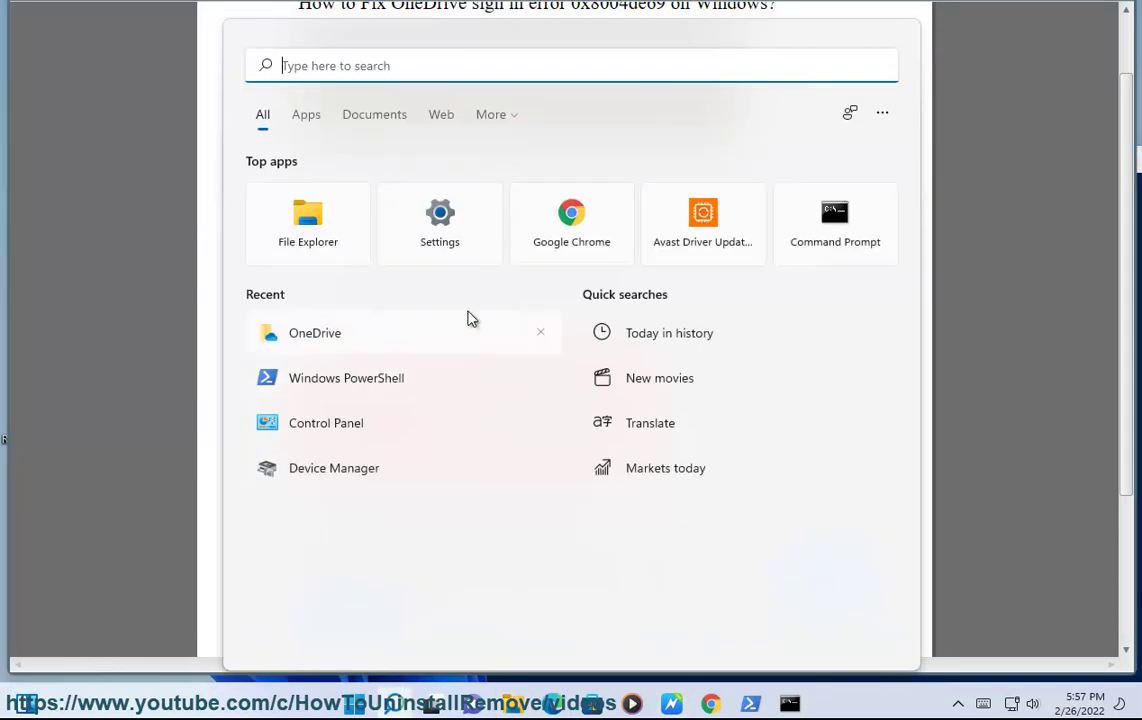
{"action": "left_click", "coordinate": [370, 427]}
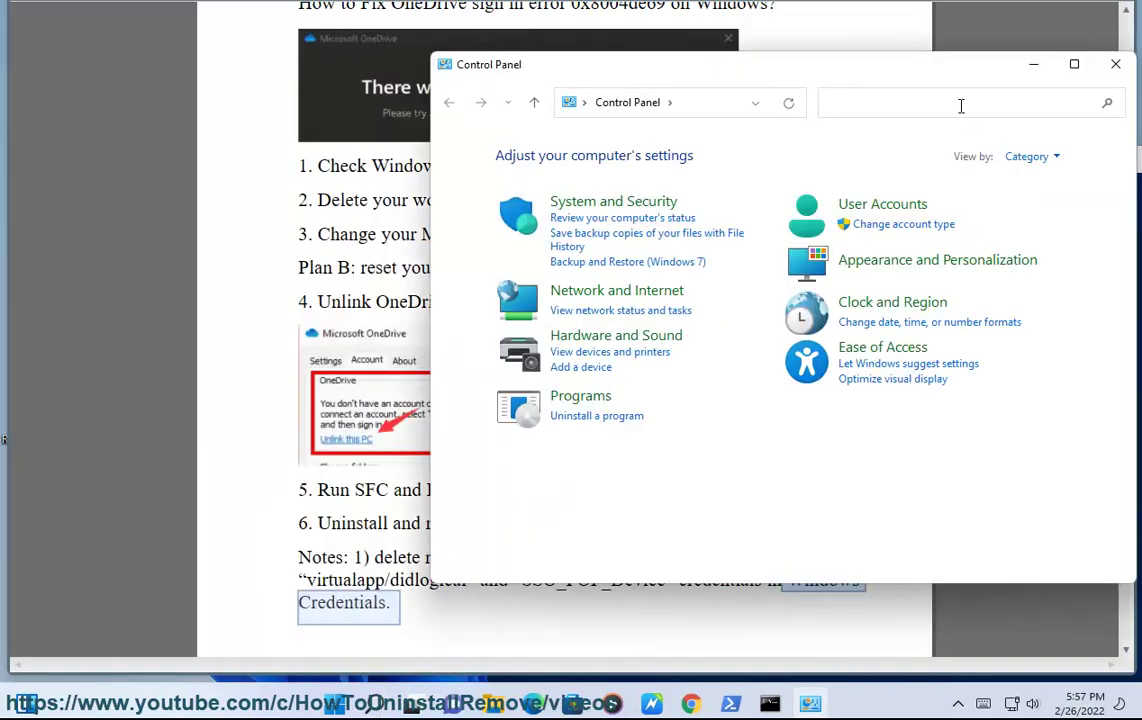
{"action": "type", "text": "CRE"}
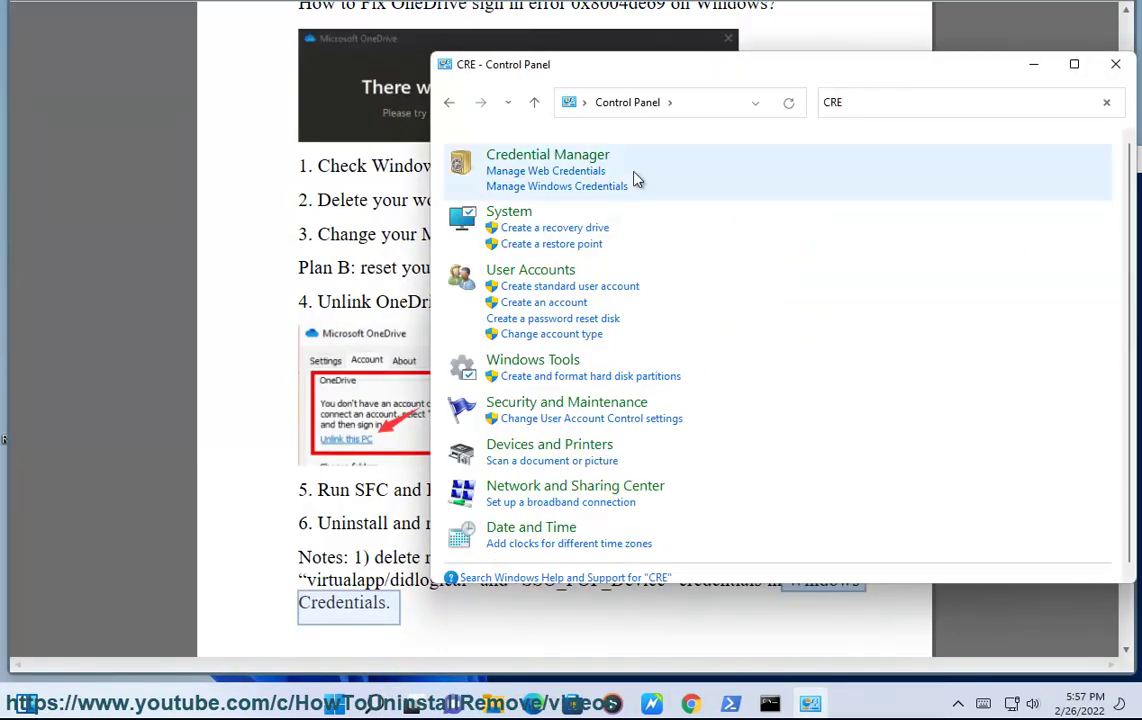
{"action": "left_click", "coordinate": [495, 168]}
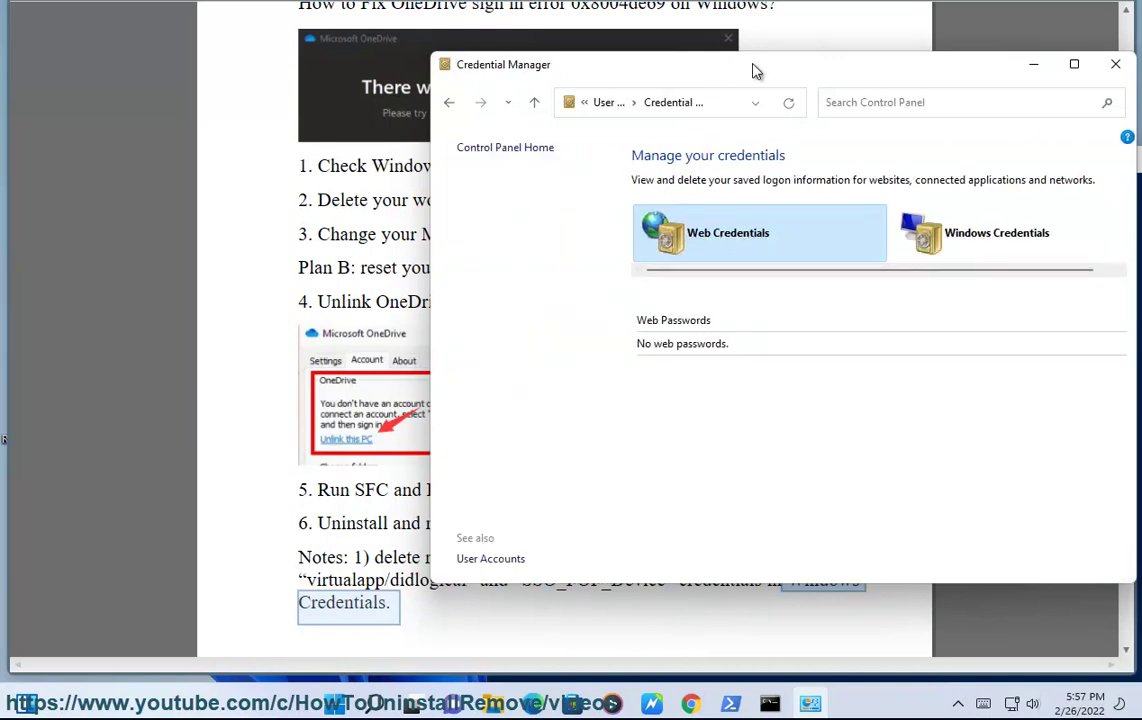
Move Credential Manager clear of the document's notes and display the generic entries under Windows Credentials
{"action": "left_click_drag", "start_coordinate": [757, 70], "coordinate": [499, 26]}
{"action": "left_click", "coordinate": [734, 196]}
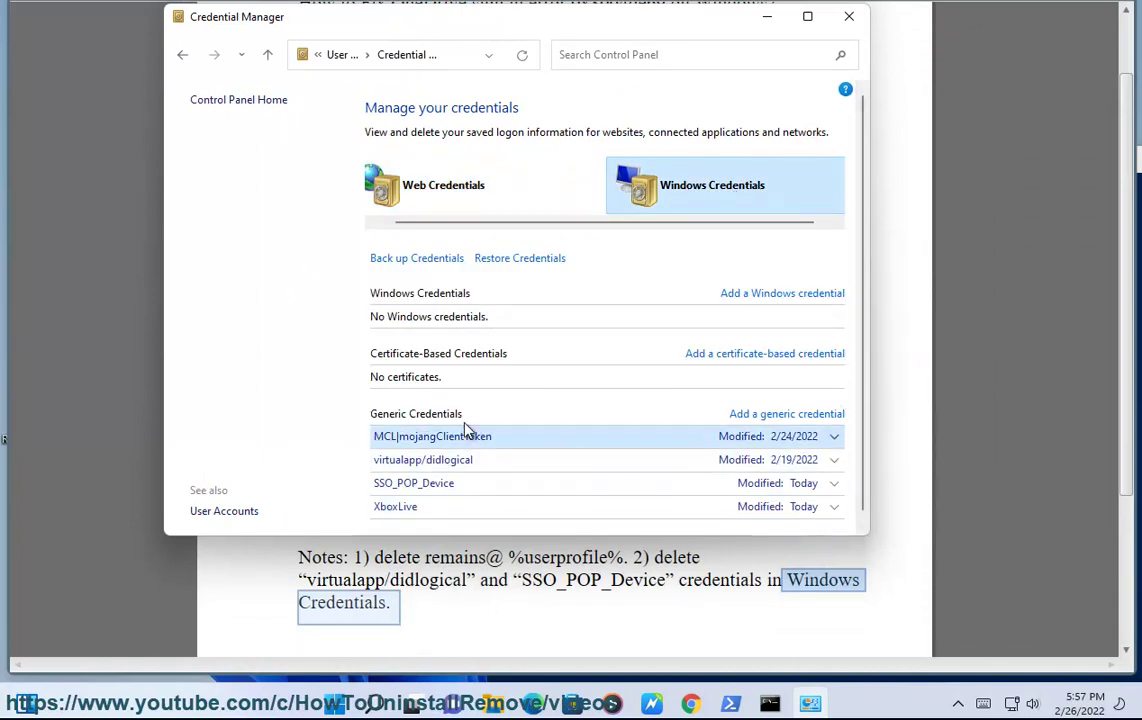
{"action": "scroll", "coordinate": [568, 388], "scroll_direction": "down", "scroll_amount": 1}
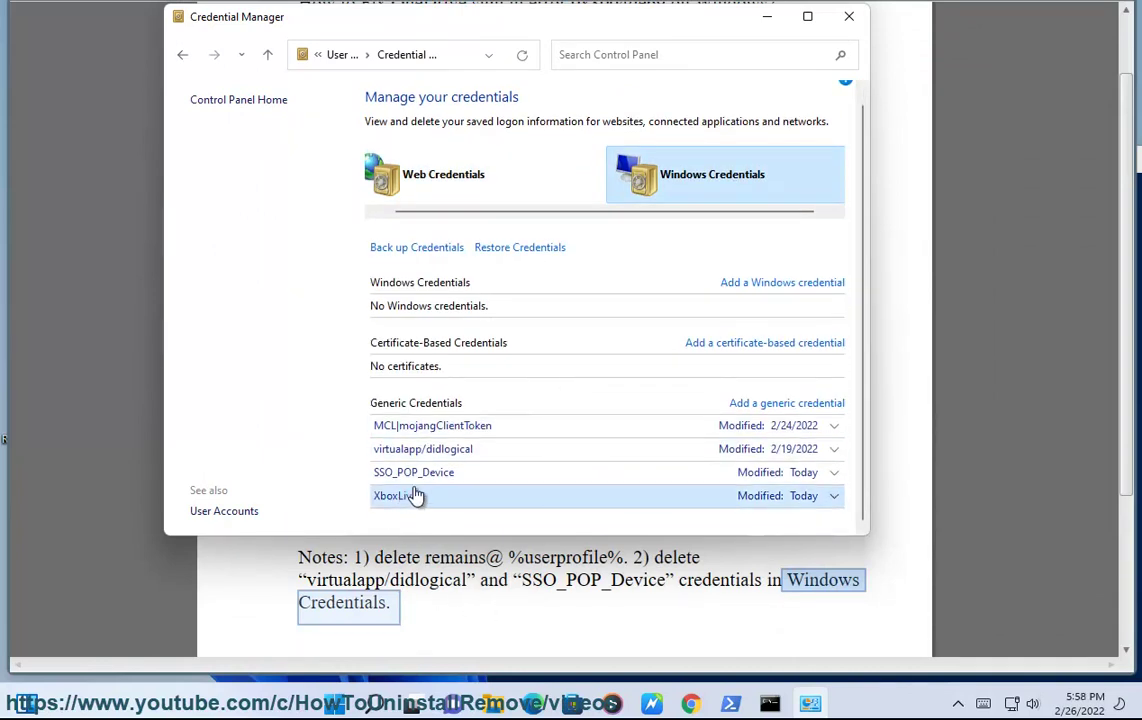